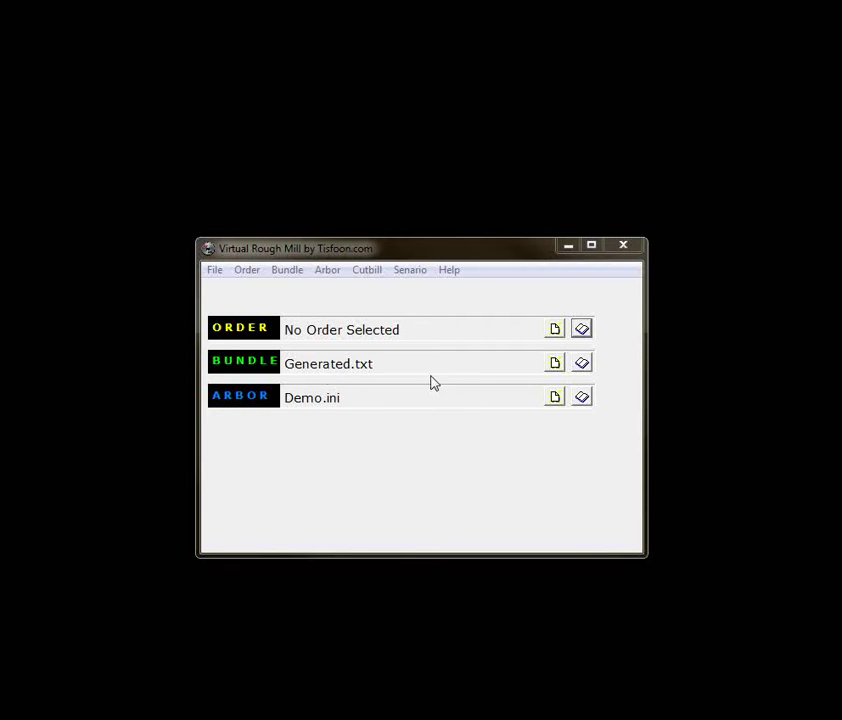
Generate a new 20000 BdFt bundle with thickness 1, length mean 110 in and deviation 0.5, width mean 7 in and deviation 1.5
left_click(555, 364)
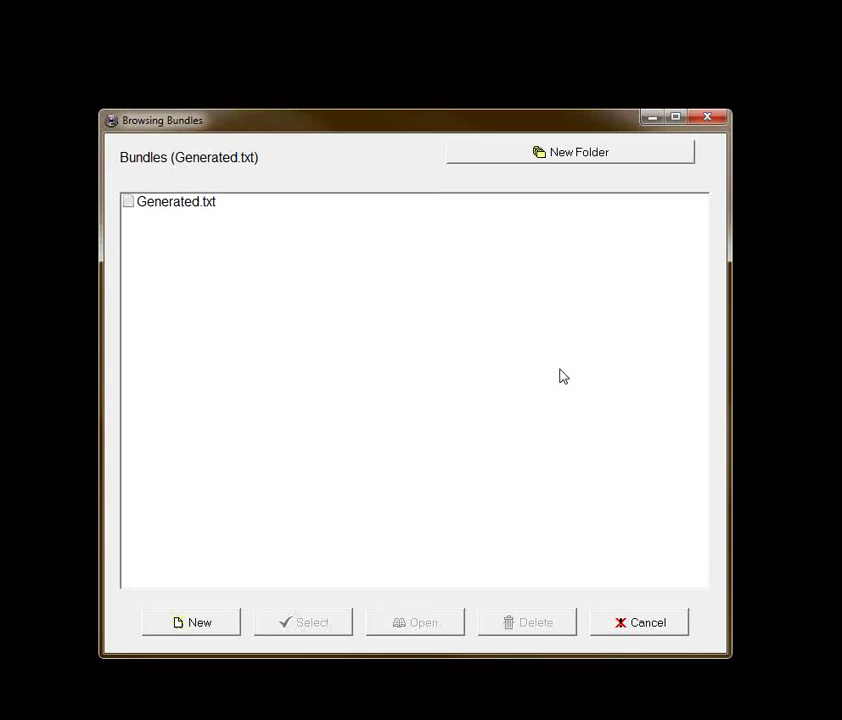
left_click(167, 206)
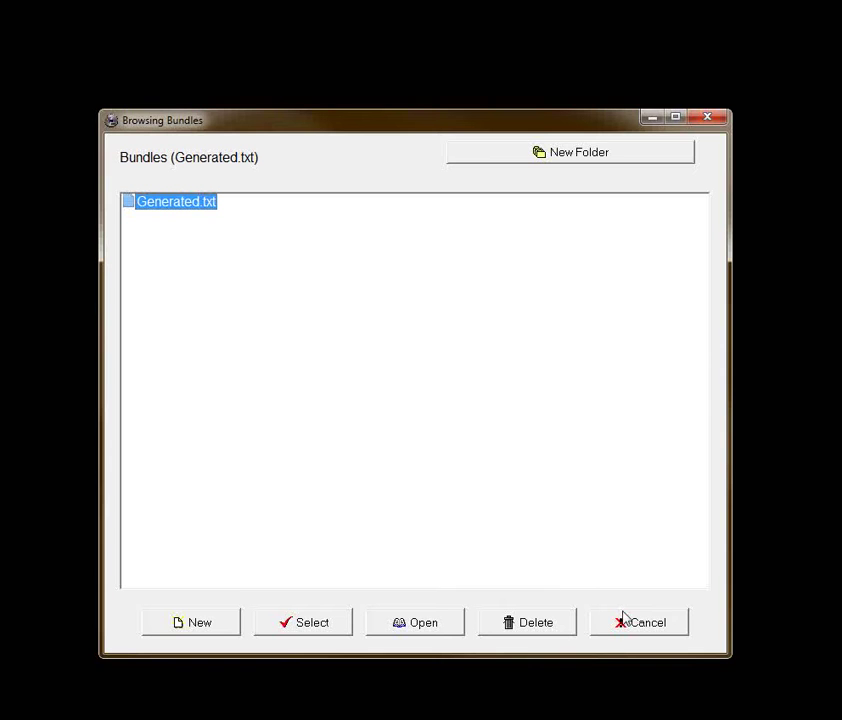
left_click(186, 628)
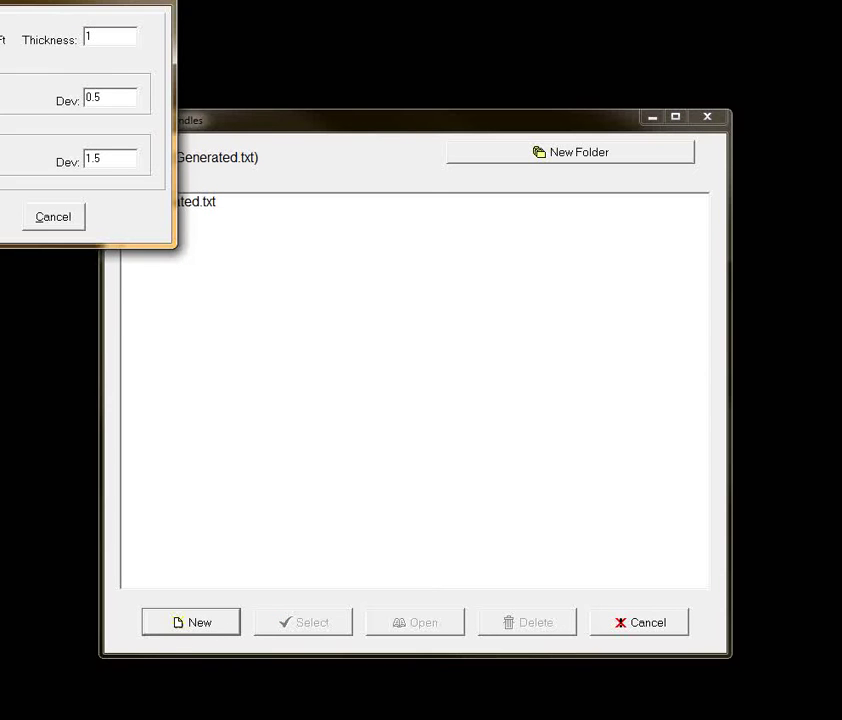
left_click_drag(2, 3, 376, 285)
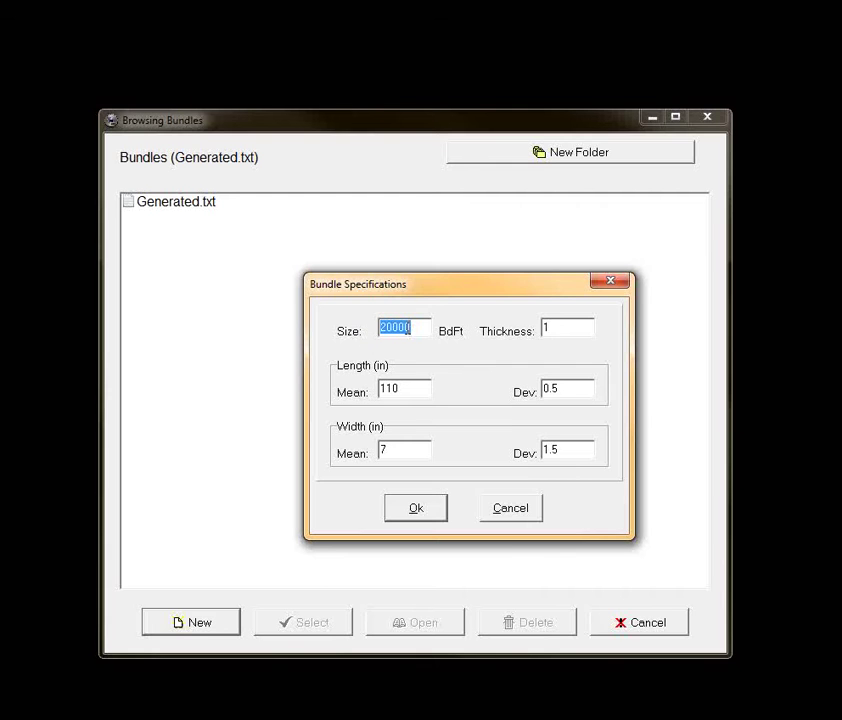
double_click(553, 328)
double_click(409, 390)
double_click(400, 453)
left_click_drag(566, 449, 518, 457)
left_click_drag(566, 388, 526, 394)
left_click(414, 509)
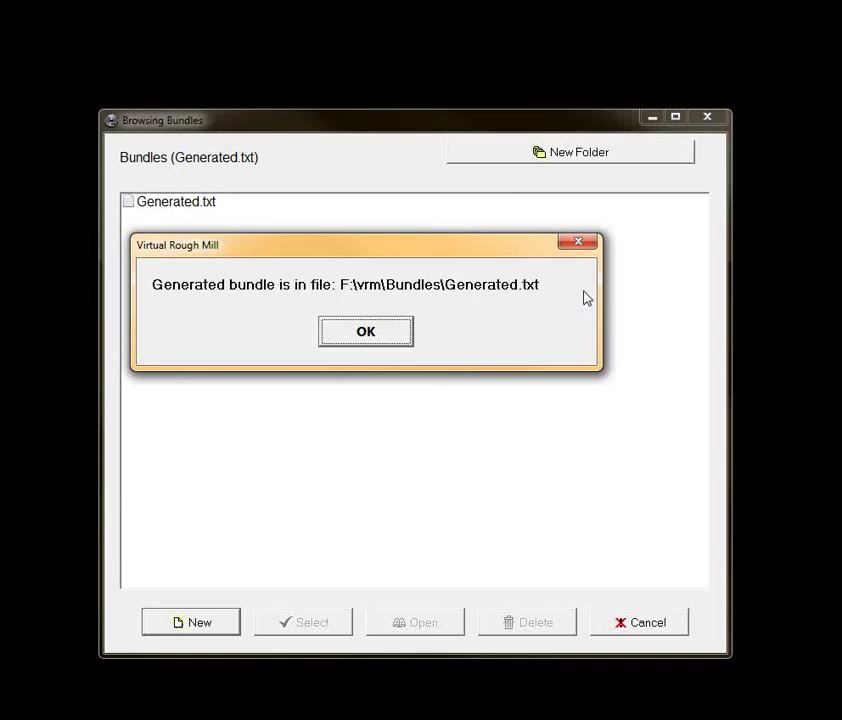
left_click(357, 336)
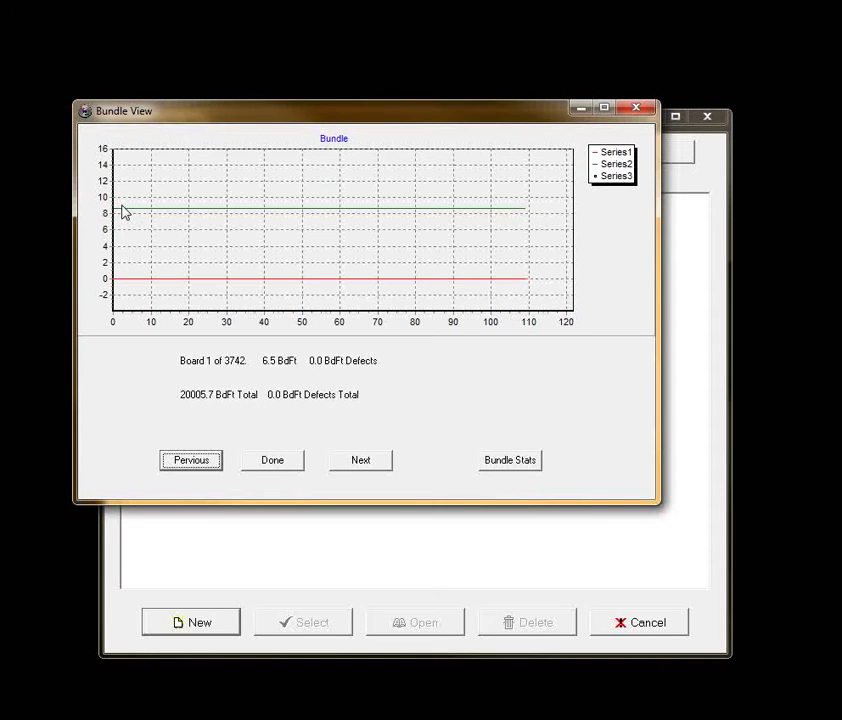
Page forward through the individual boards of the generated bundle
left_click(358, 466)
double_click(356, 465)
double_click(357, 465)
double_click(357, 466)
double_click(357, 466)
double_click(365, 465)
left_click(368, 464)
left_click(369, 464)
View the bundle's length and width statistics, and close the bundle view
left_click(511, 459)
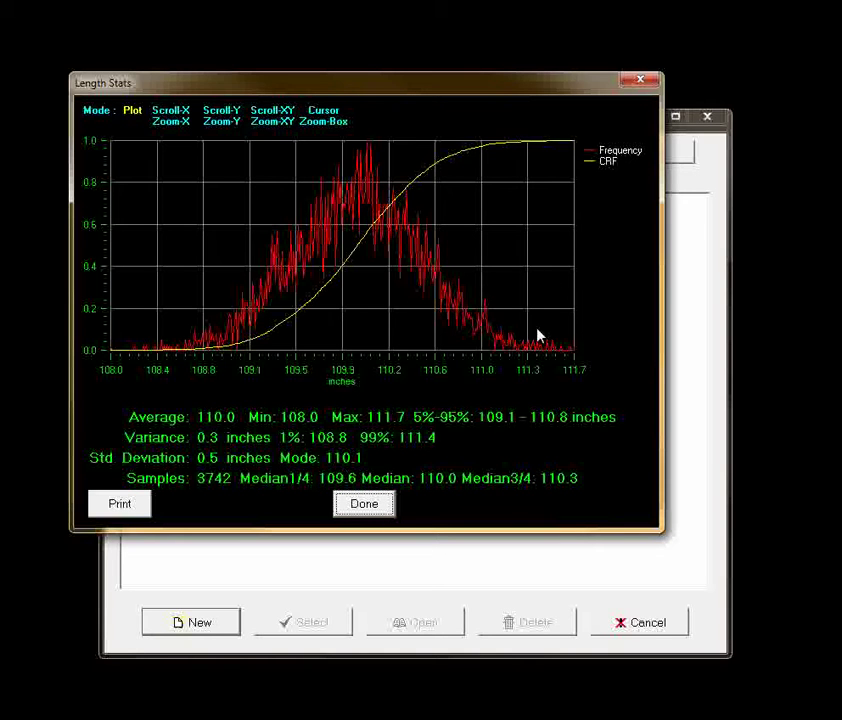
left_click(352, 508)
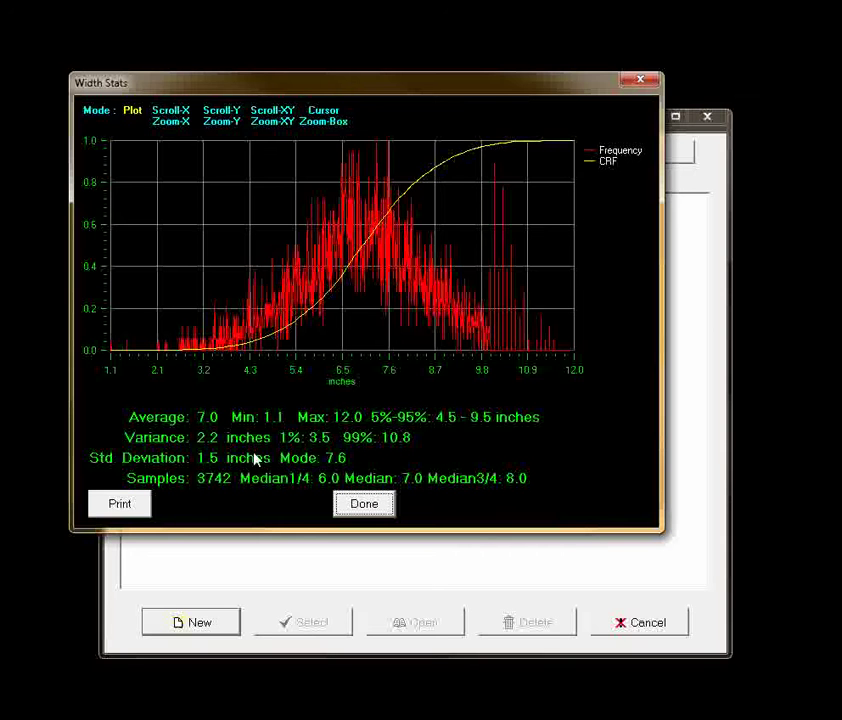
left_click(365, 506)
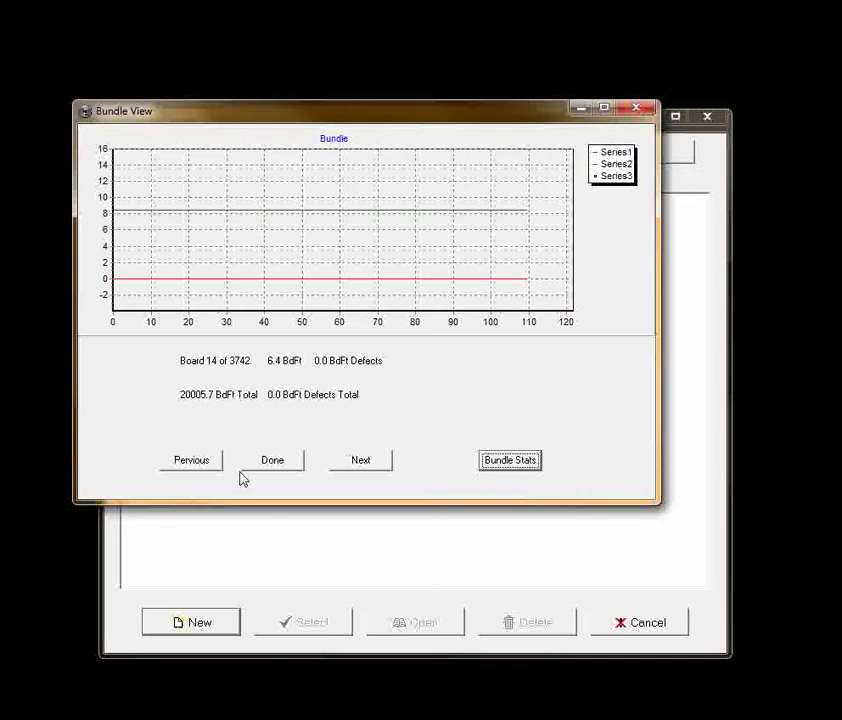
left_click(268, 462)
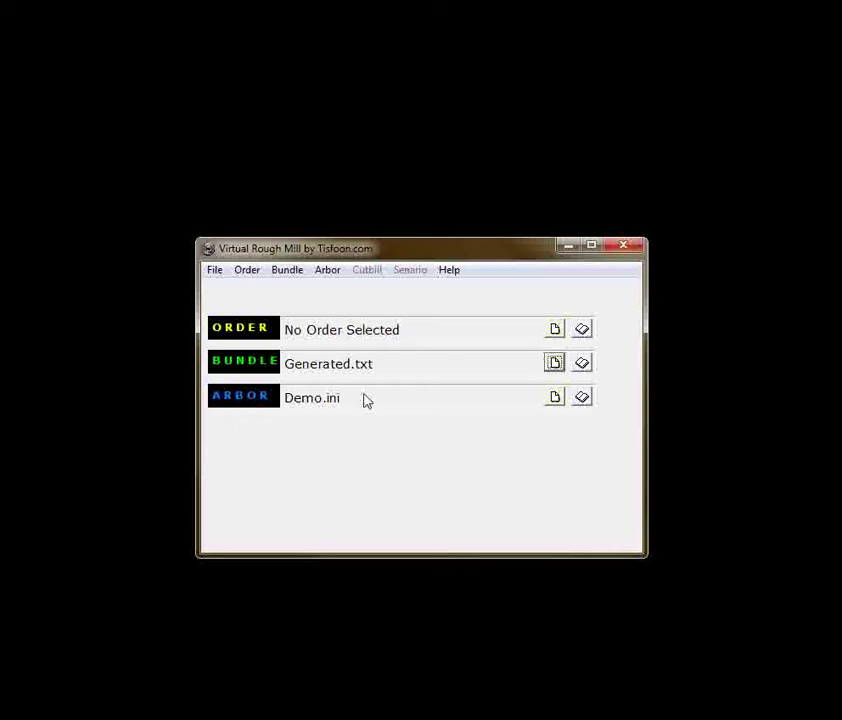
Look over the current Demo.ini arbor, and delete the sdf folder from the arbor list
left_click(583, 398)
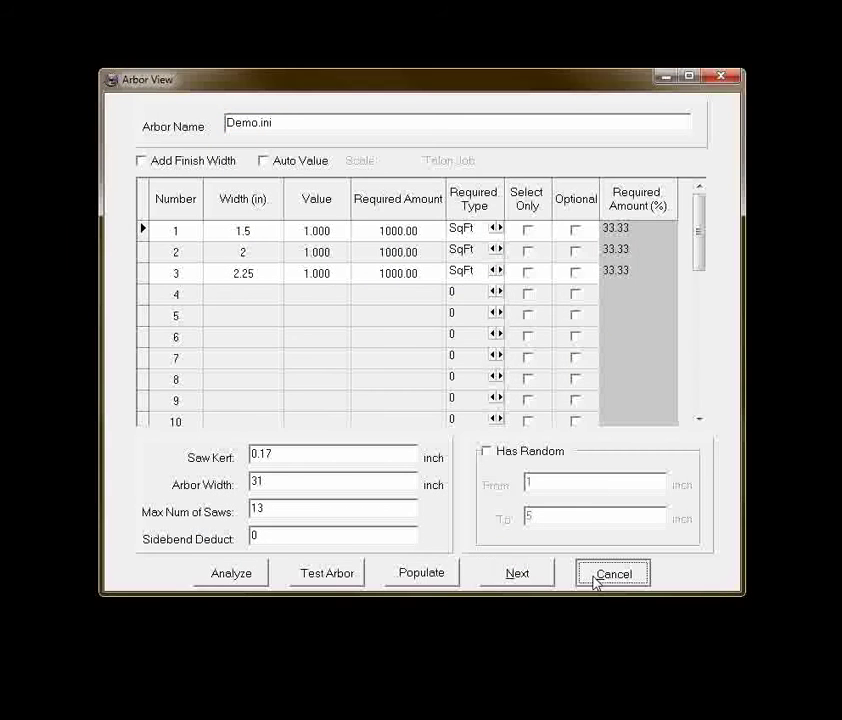
left_click(596, 578)
left_click(555, 398)
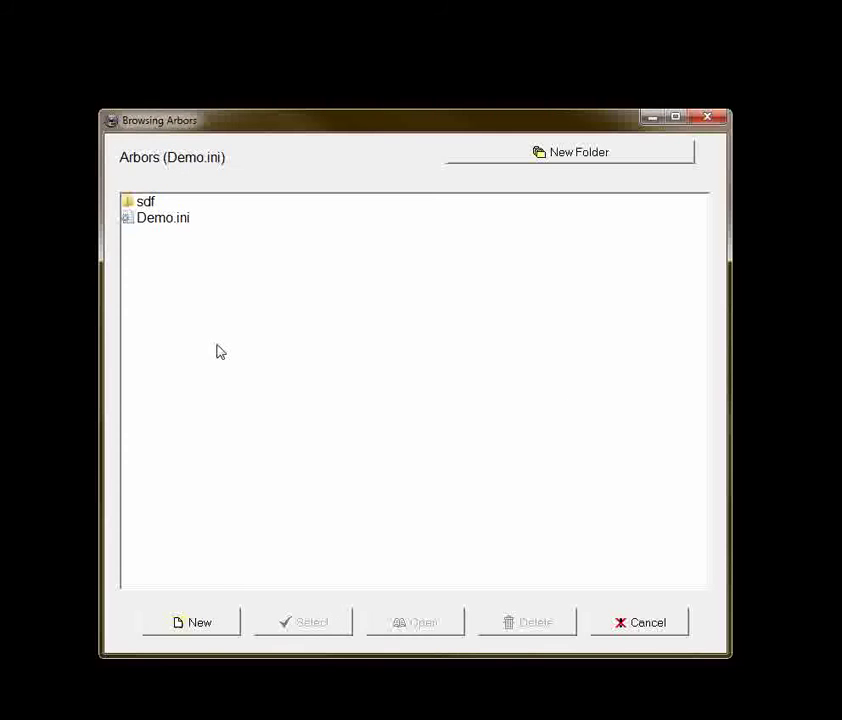
left_click(146, 203)
key("Delete")
key("Escape")
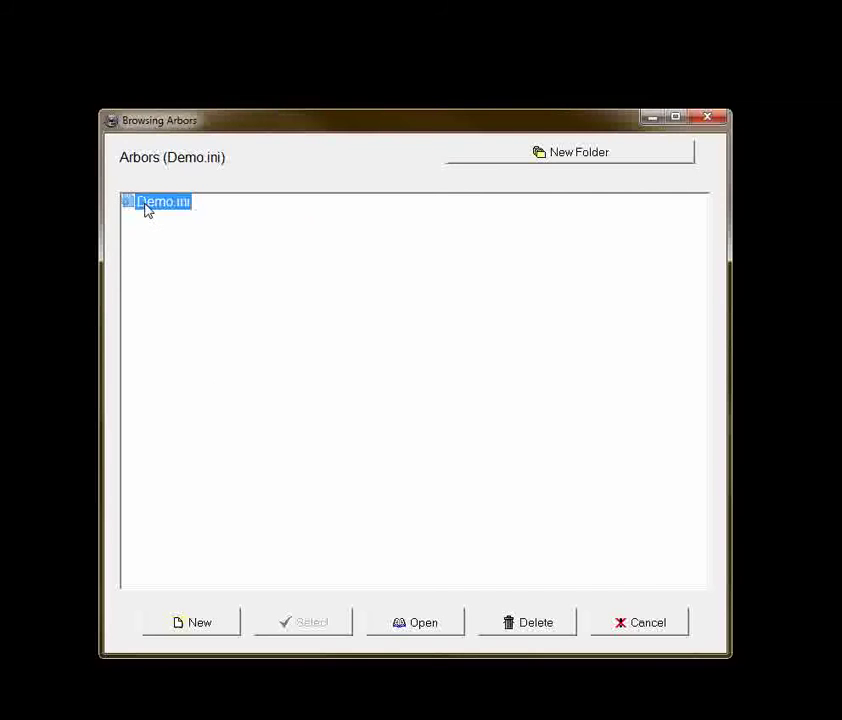
Create a new arbor named Demo with a first width of 1.5 in
left_click(197, 624)
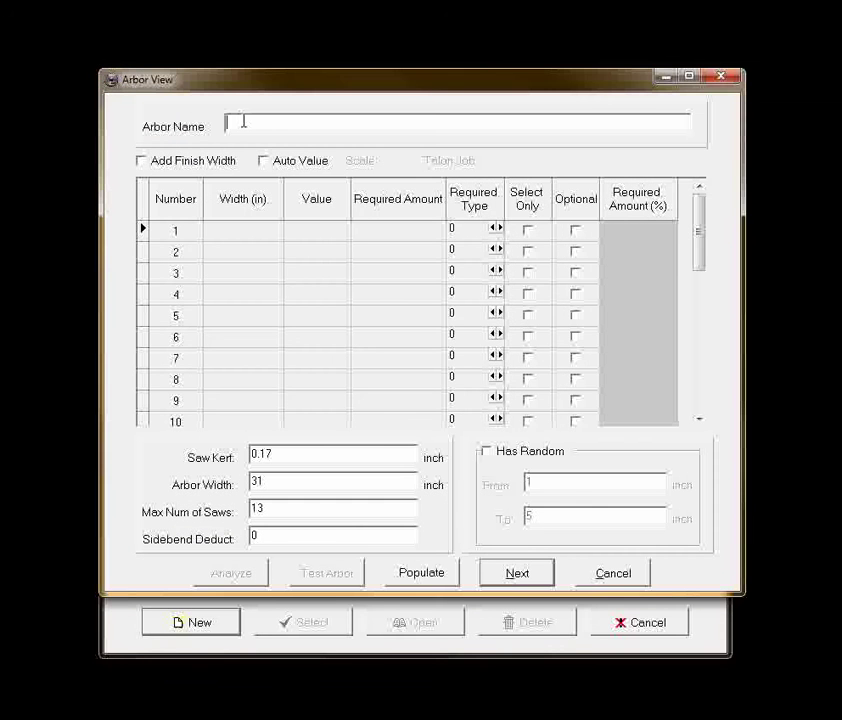
type("Demo")
left_click(247, 236)
type("1.5")
Add the widths 2.25, 2.75 and 3.25 in to the arbor, keeping the default values and required amounts
left_click(244, 254)
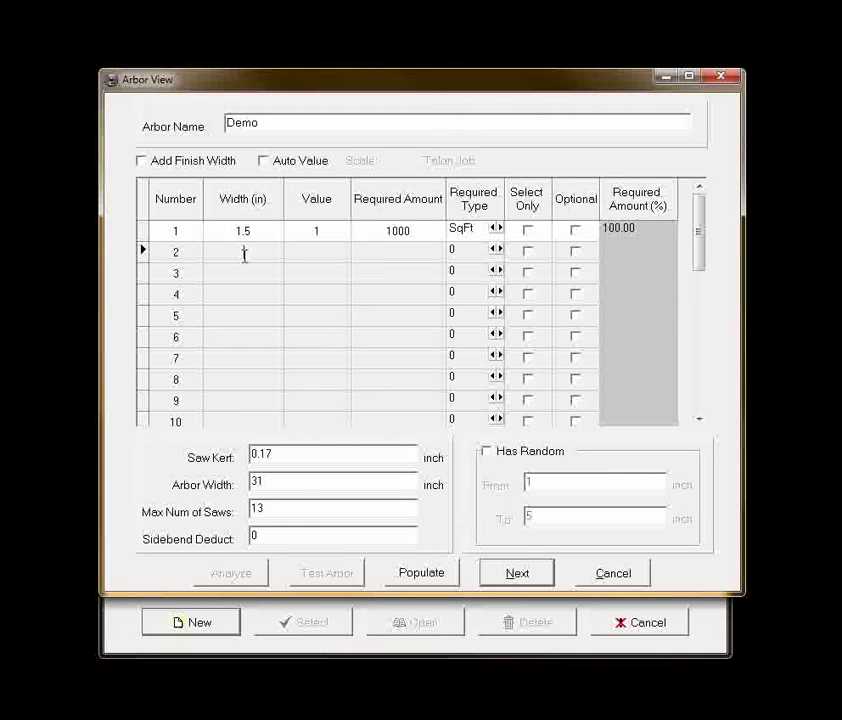
type("2.25")
left_click(244, 274)
type("3")
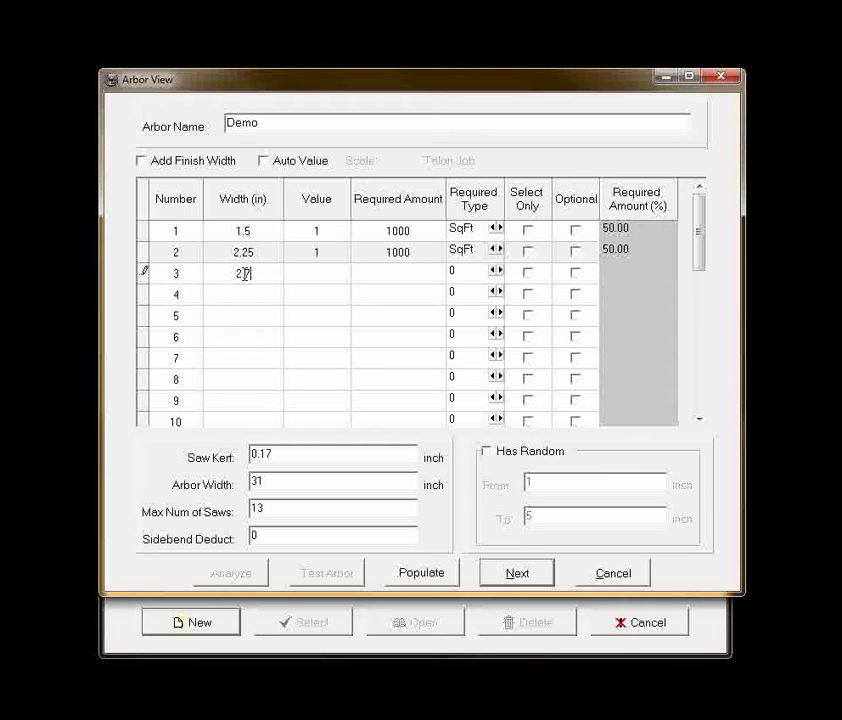
type(".75")
key("Tab")
left_click(243, 295)
type("3.25")
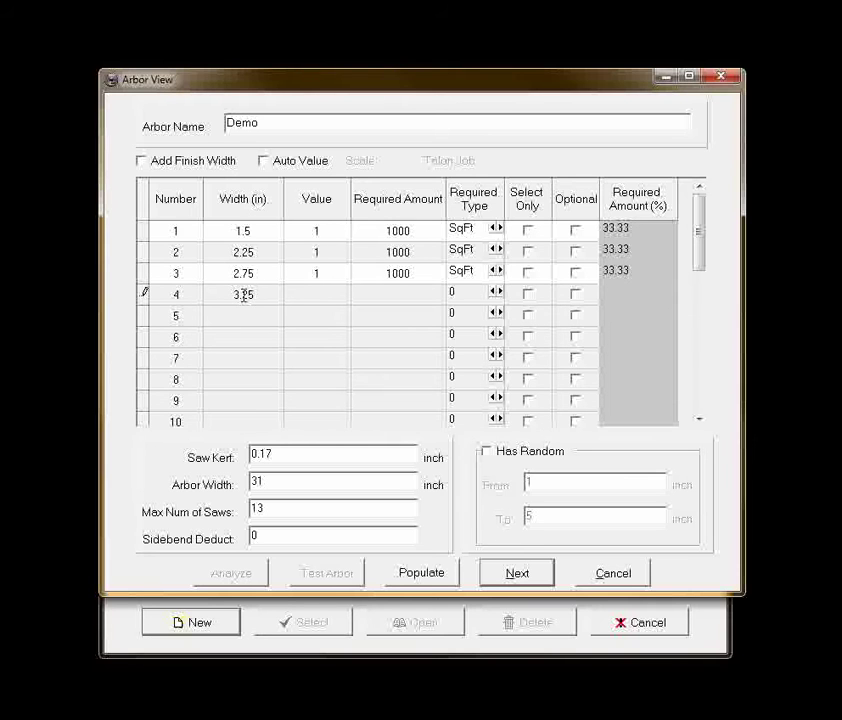
left_click(310, 297)
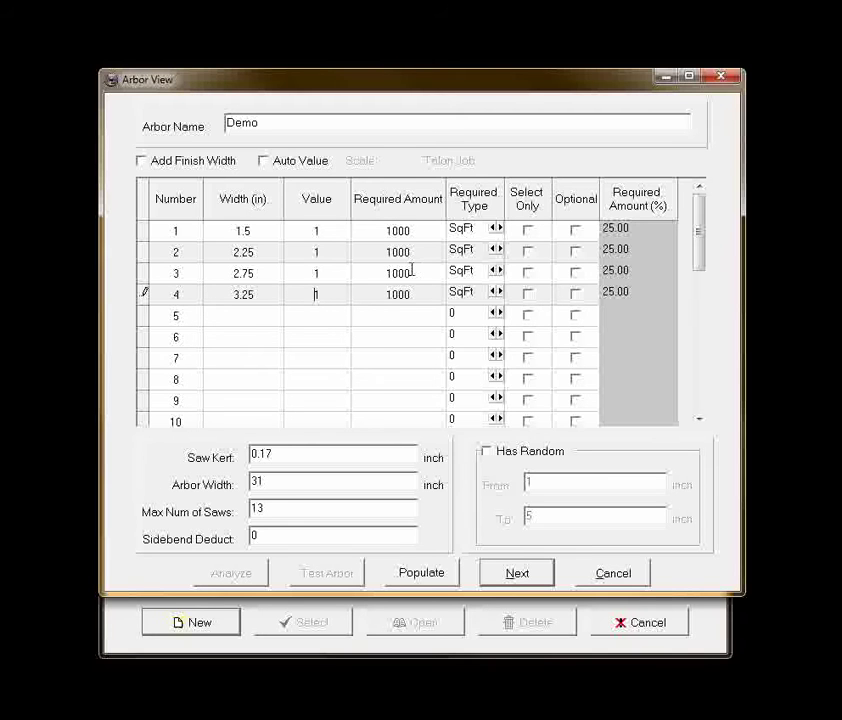
Cycle the required type of the 2.75 in width through its options and back to SqFt
left_click(479, 231)
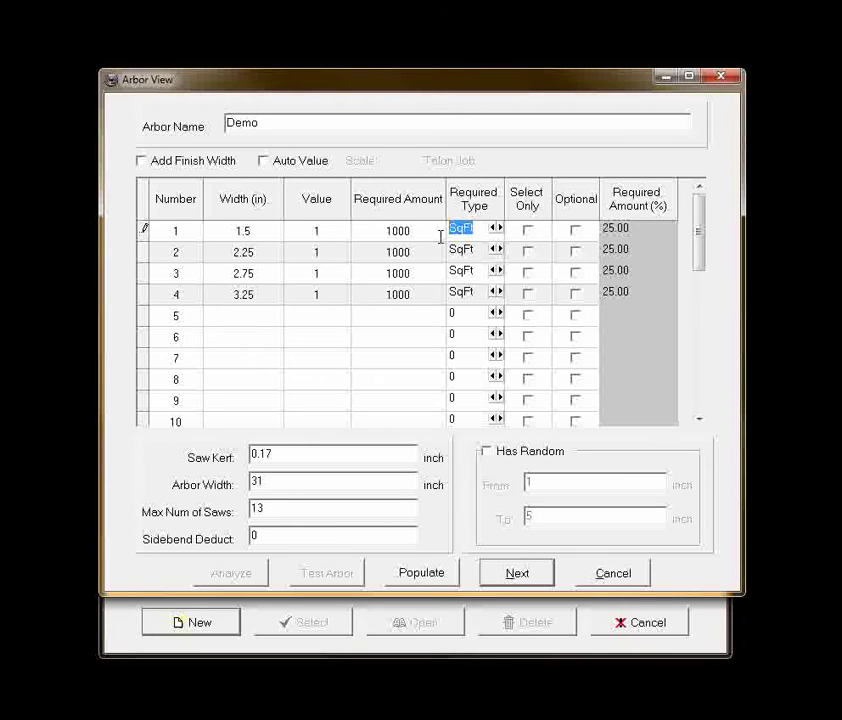
left_click(499, 271)
left_click(499, 271)
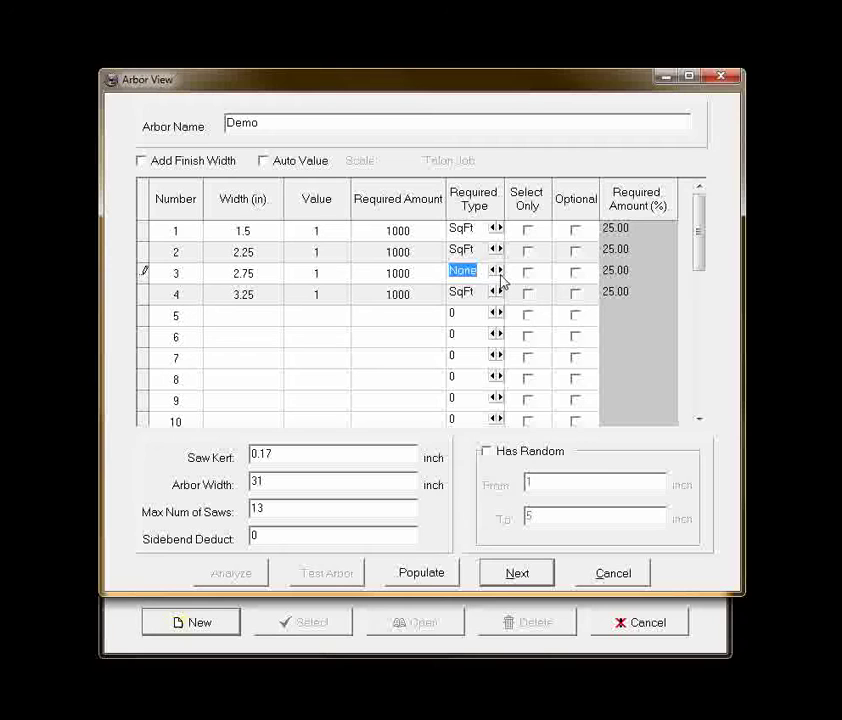
left_click(500, 271)
left_click(500, 271)
left_click(500, 271)
left_click(500, 271)
left_click(500, 271)
left_click(500, 271)
left_click(500, 271)
left_click(500, 271)
left_click(500, 271)
left_click(500, 271)
left_click(500, 271)
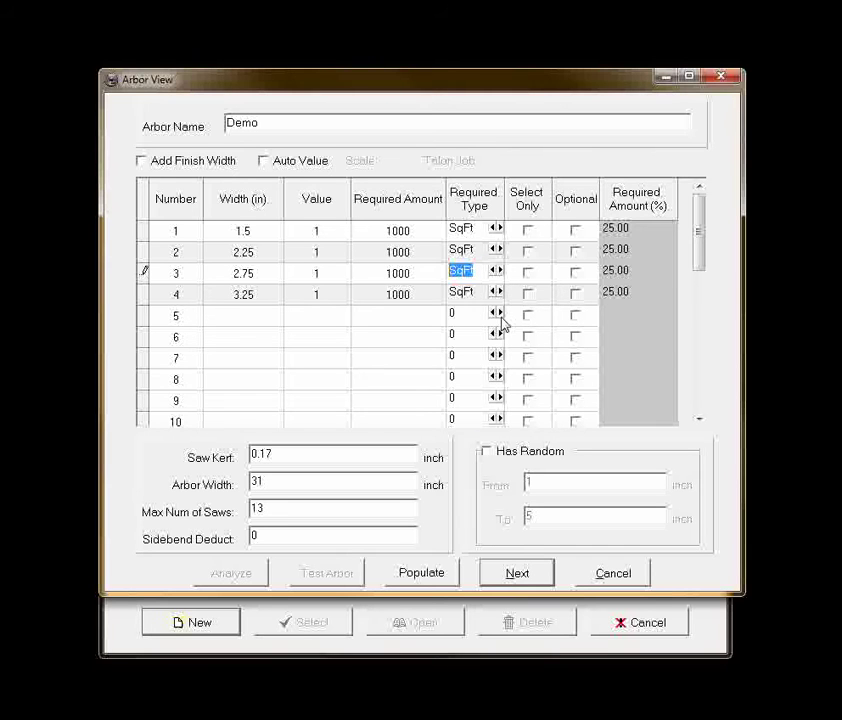
Review the required amounts, saw kerf, arbor width and maximum number of saws, and continue to the arbor arrangements
left_click(384, 224)
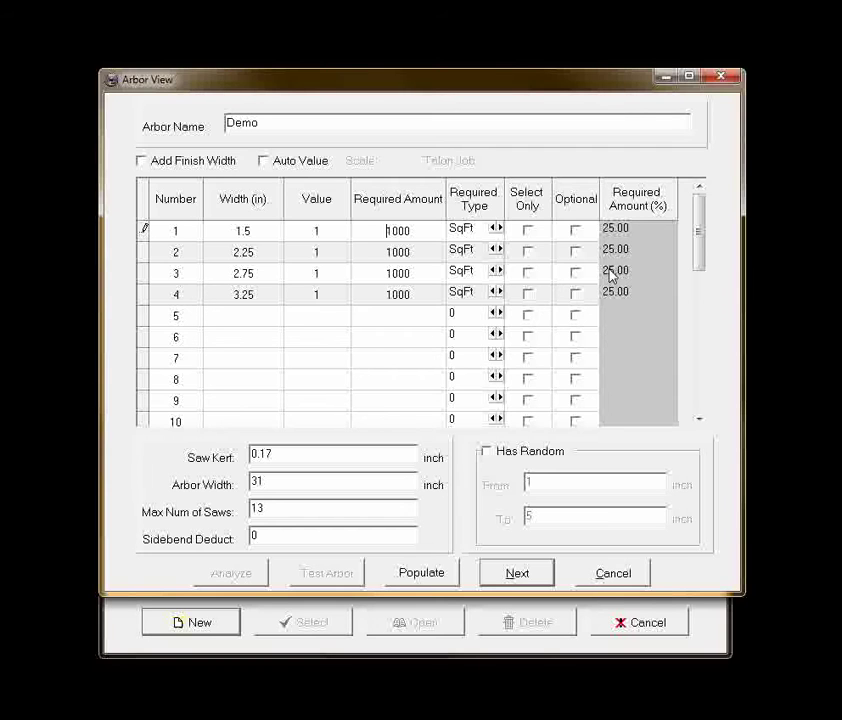
left_click_drag(303, 453, 229, 451)
left_click_drag(274, 485, 235, 478)
left_click_drag(291, 453, 207, 447)
left_click_drag(274, 508, 234, 508)
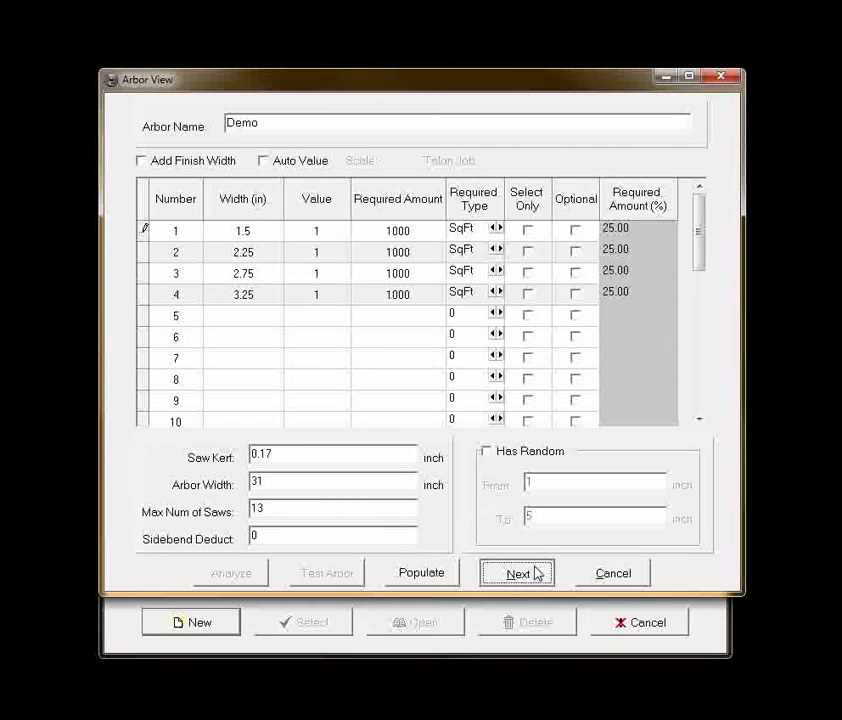
left_click(517, 573)
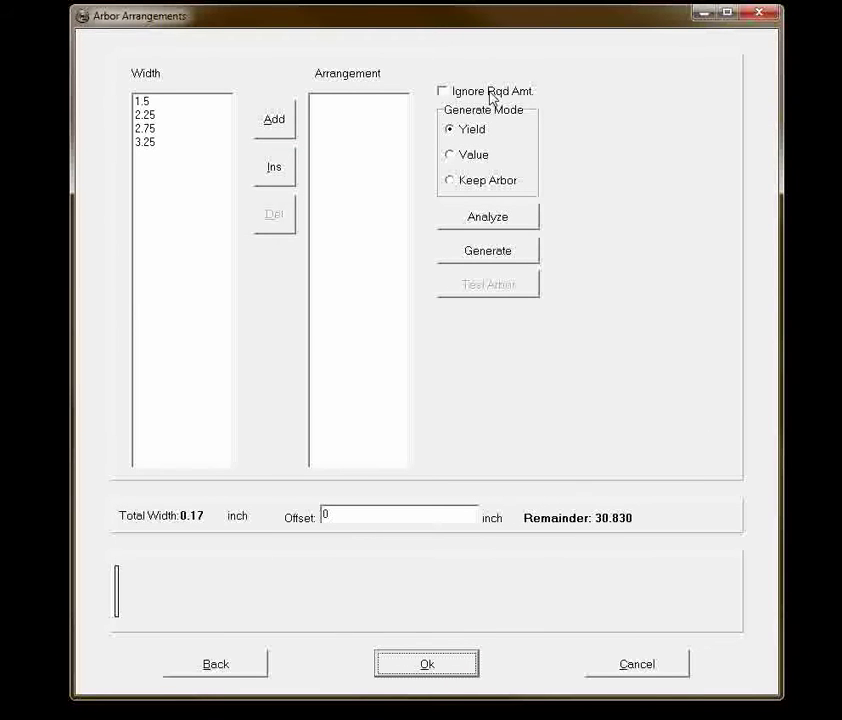
Try the Ignore Rqd Amt. option and the Value and Keep Arbor generate modes, restoring the option and returning to Yield
left_click(437, 90)
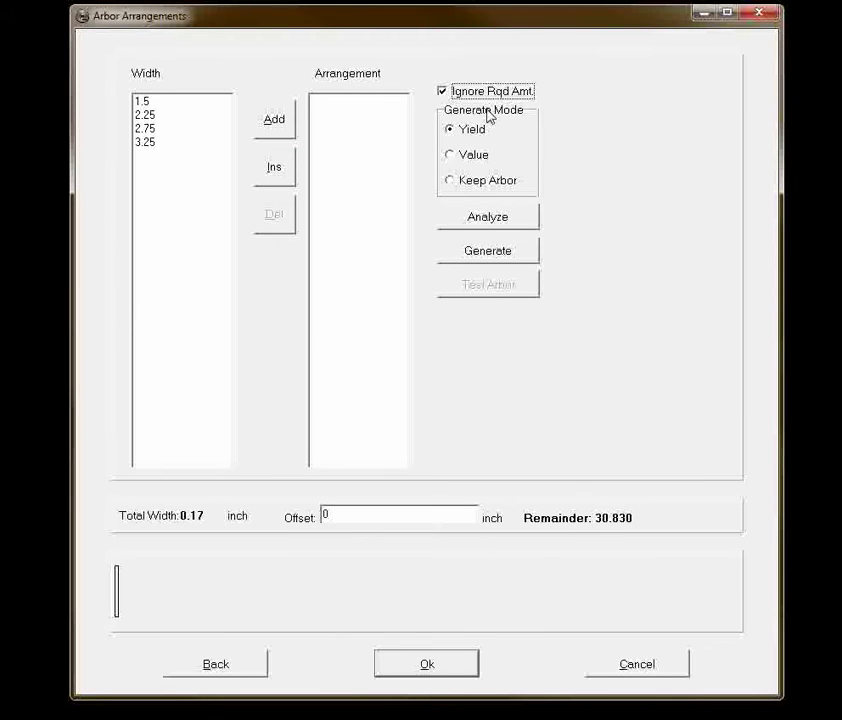
left_click(442, 92)
left_click(480, 160)
left_click(474, 132)
left_click(479, 165)
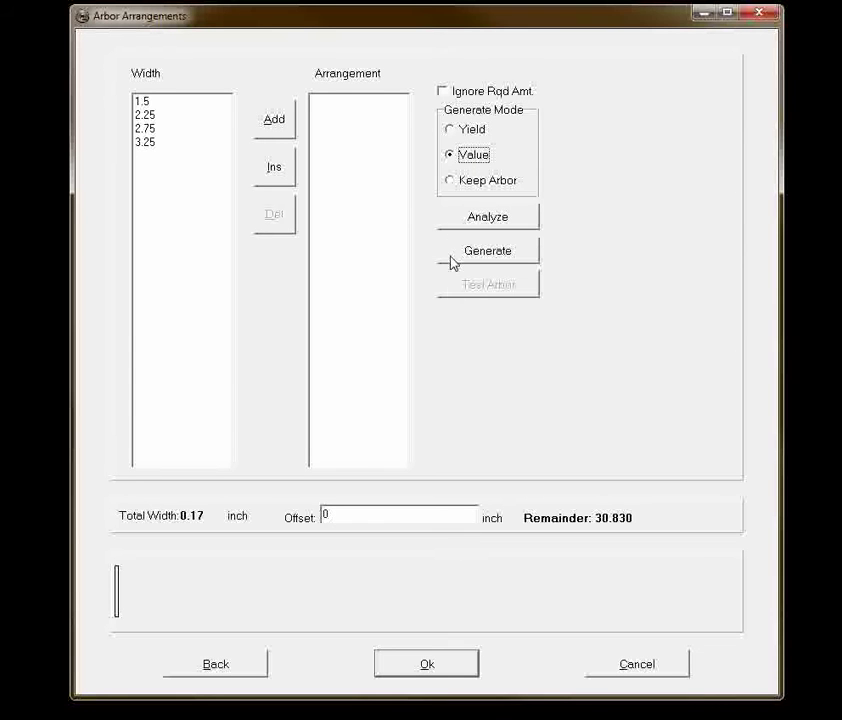
left_click(466, 182)
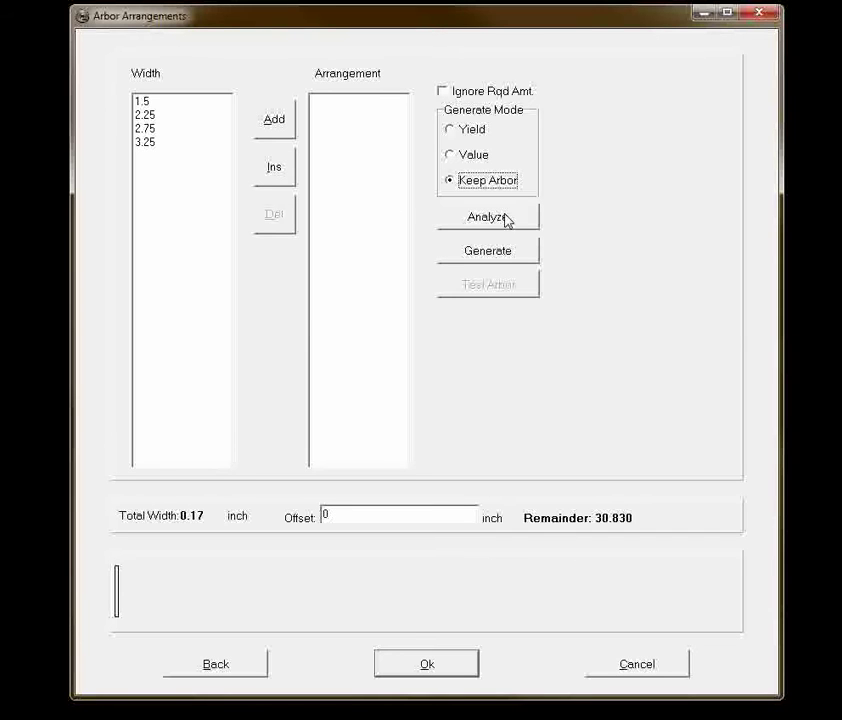
left_click(469, 158)
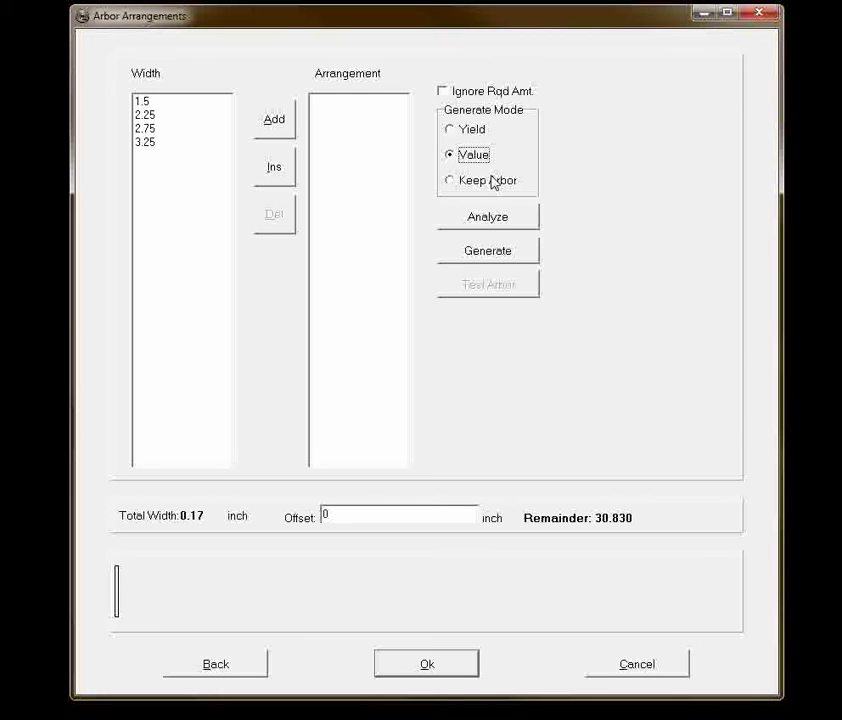
left_click(471, 131)
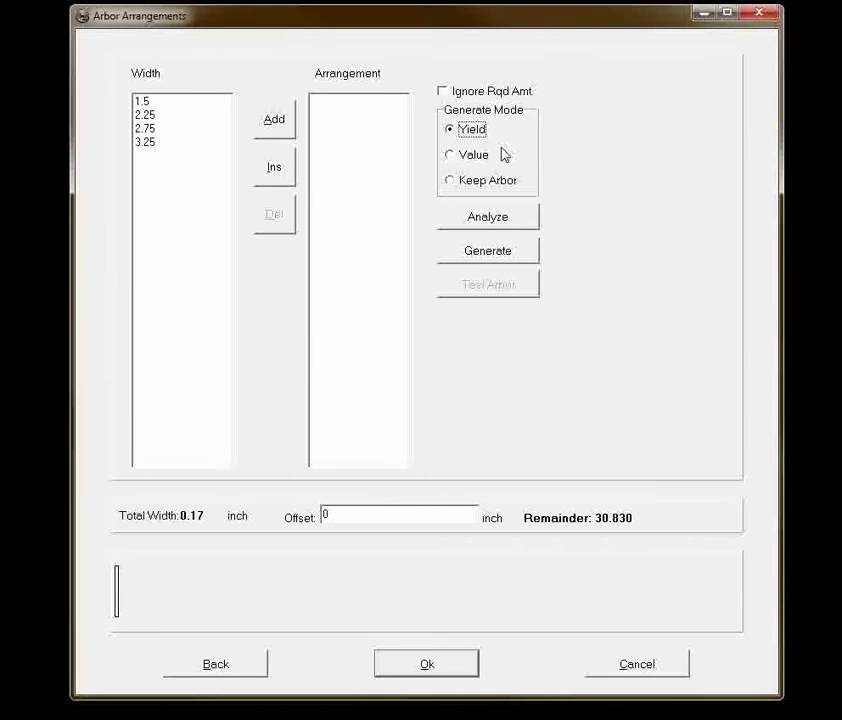
Generate an arbor arrangement in Yield mode and stop the optimization once it is good enough
left_click(489, 263)
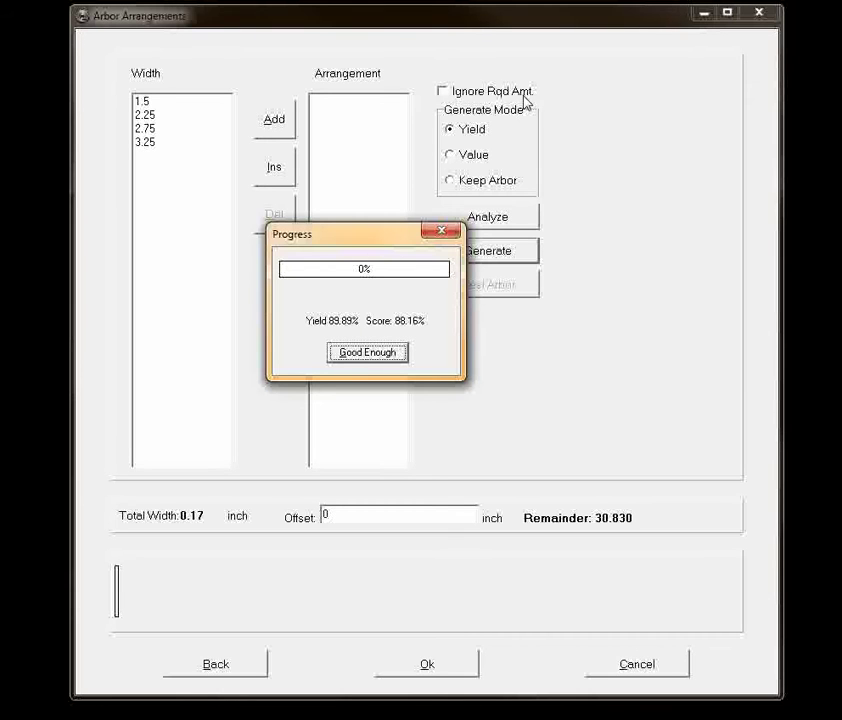
left_click(386, 355)
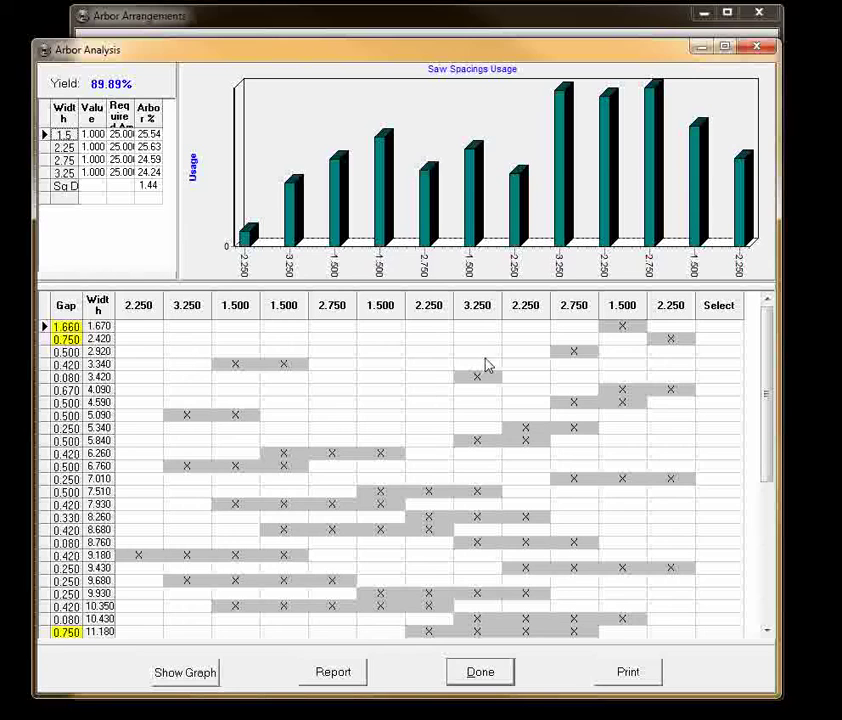
Examine the 2.920, 8.760 and 7.010 in rows of the arbor analysis, and accept the generated arrangement
left_click(78, 352)
left_click(99, 545)
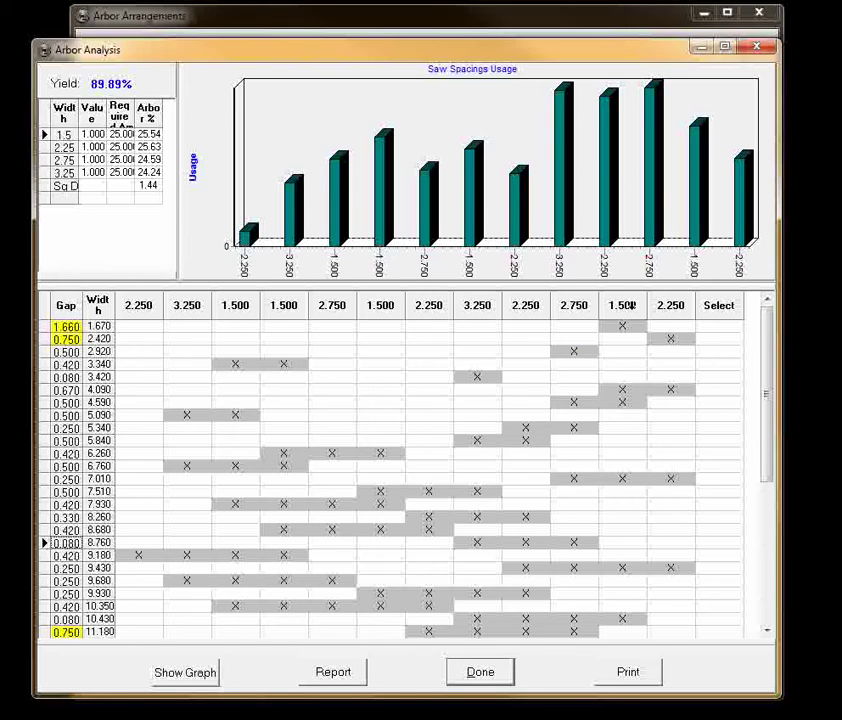
left_click(673, 481)
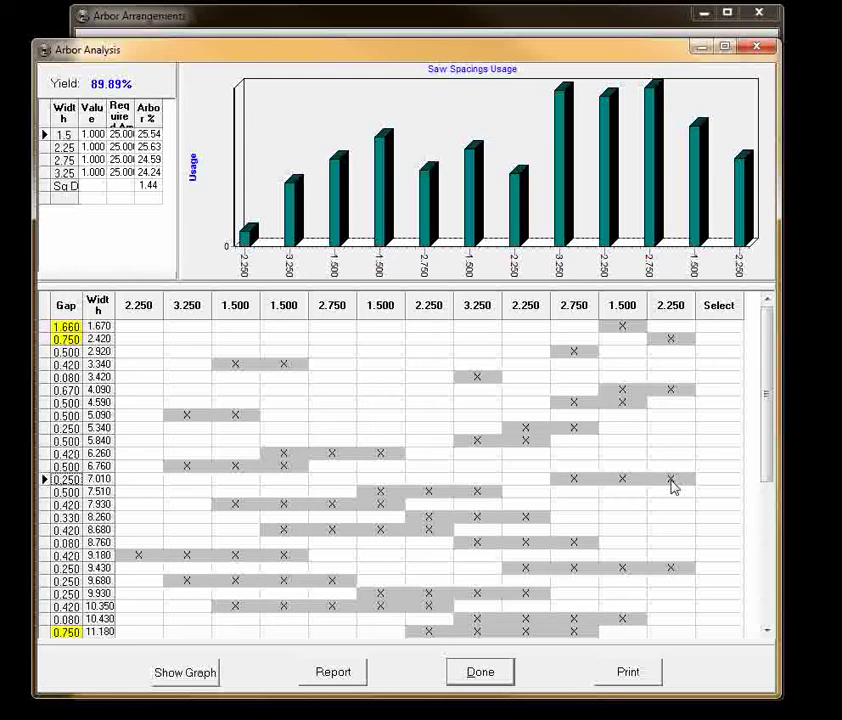
left_click(480, 672)
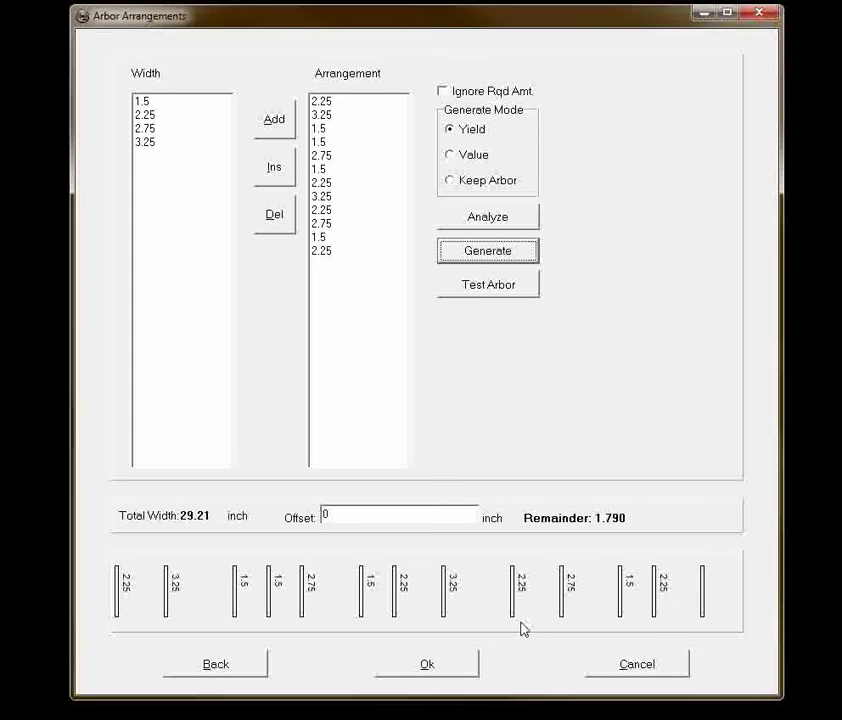
left_click(461, 667)
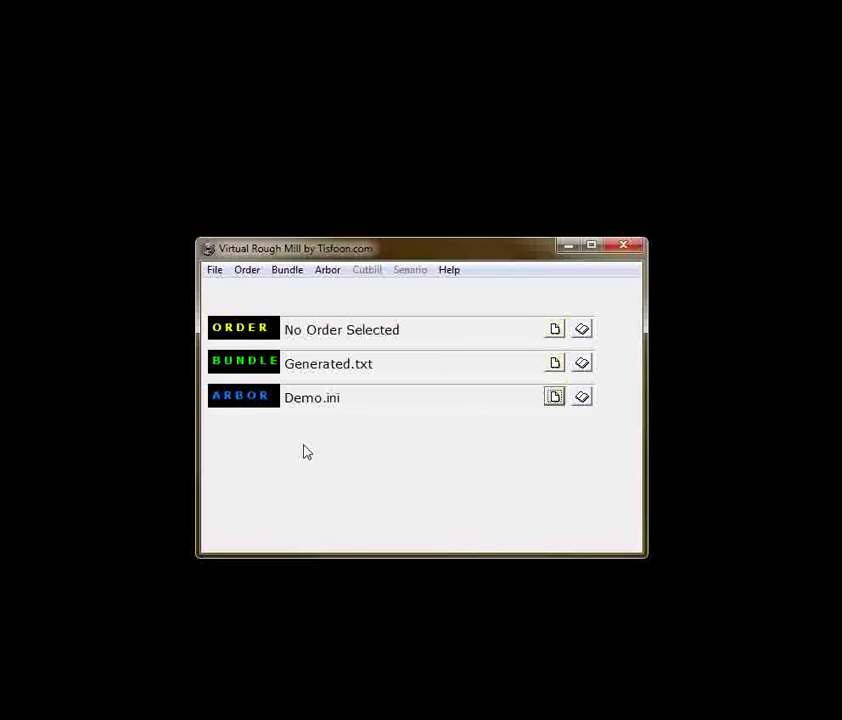
Open the selected Demo arbor, review its arrangement and remaining width, and accept it
left_click(582, 398)
left_click(513, 572)
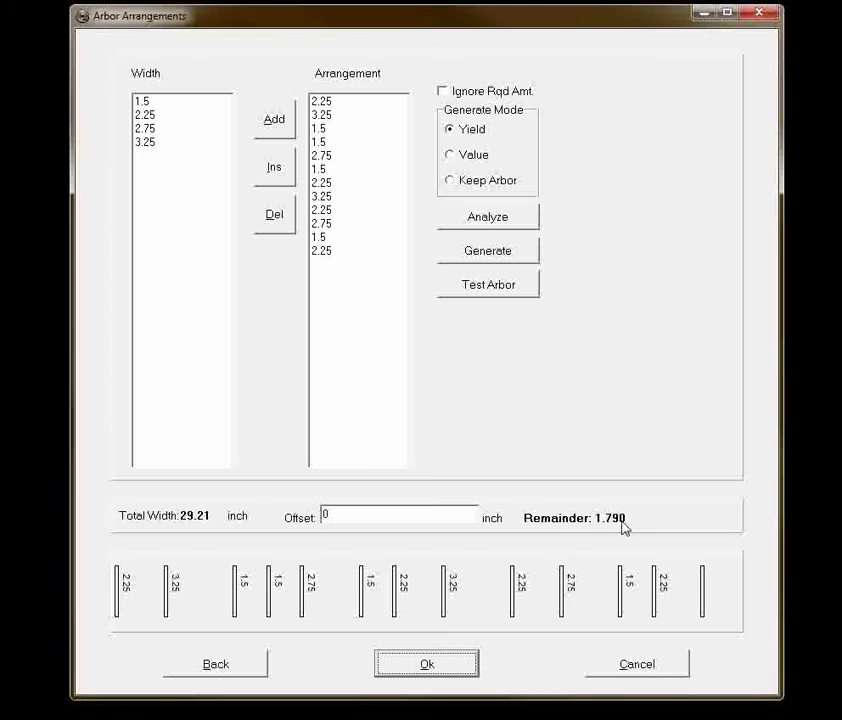
left_click(468, 671)
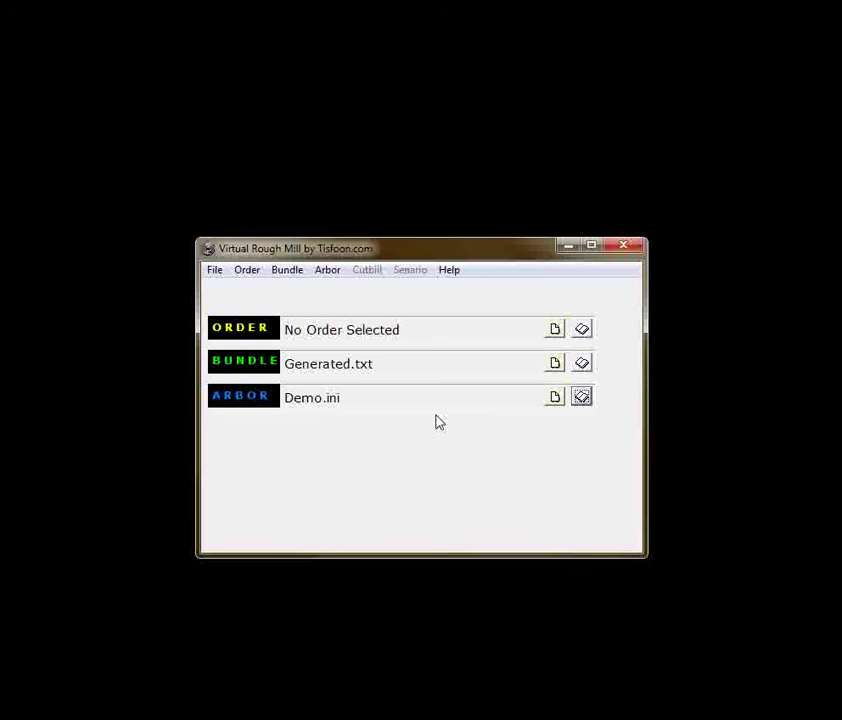
Open Demo.ini from the arbor list and add widths of 3.5 and 3.75 inches in rows 5 and 6
left_click(555, 399)
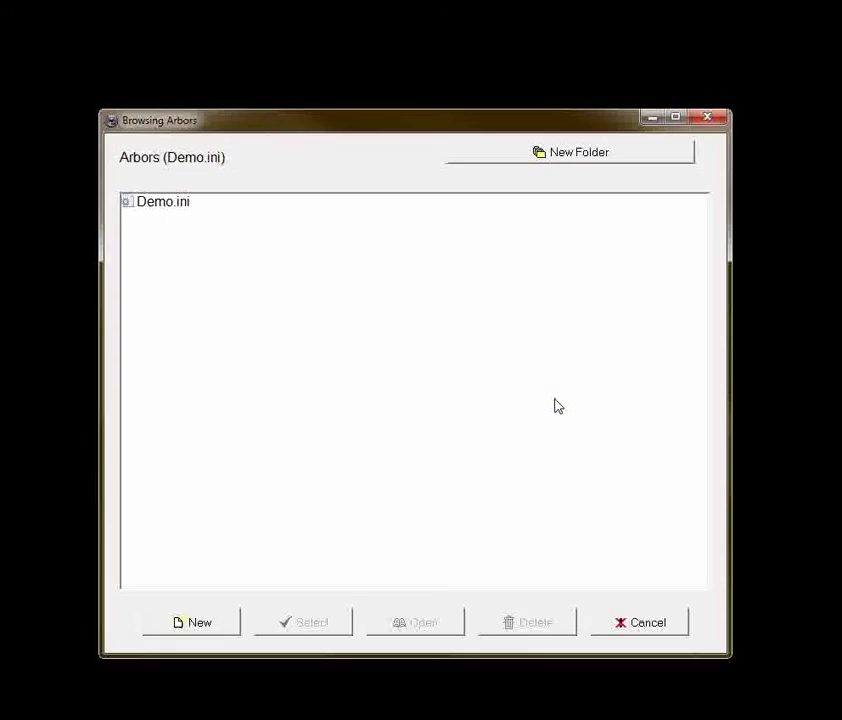
left_click(155, 203)
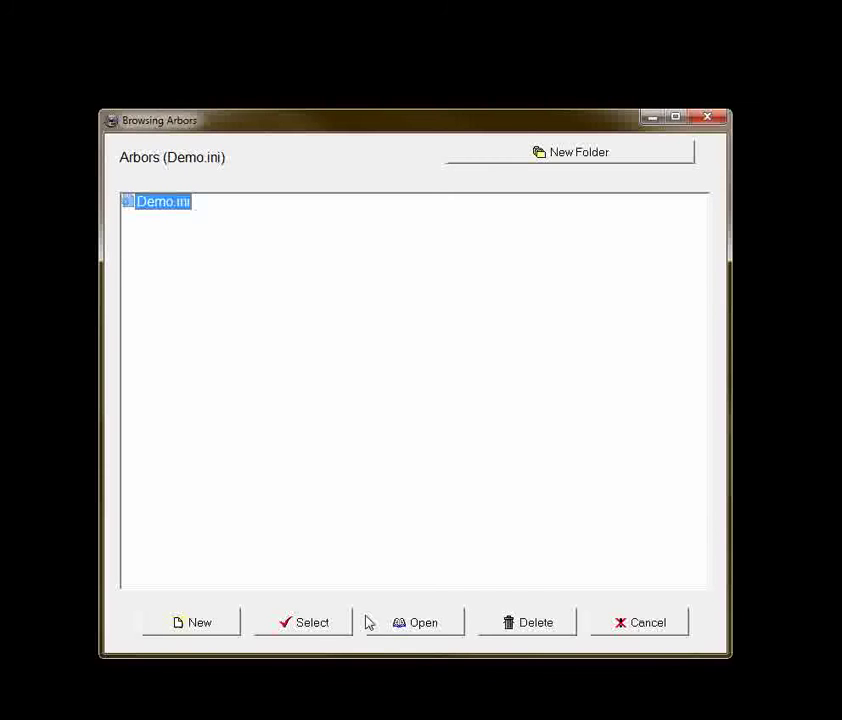
left_click(398, 626)
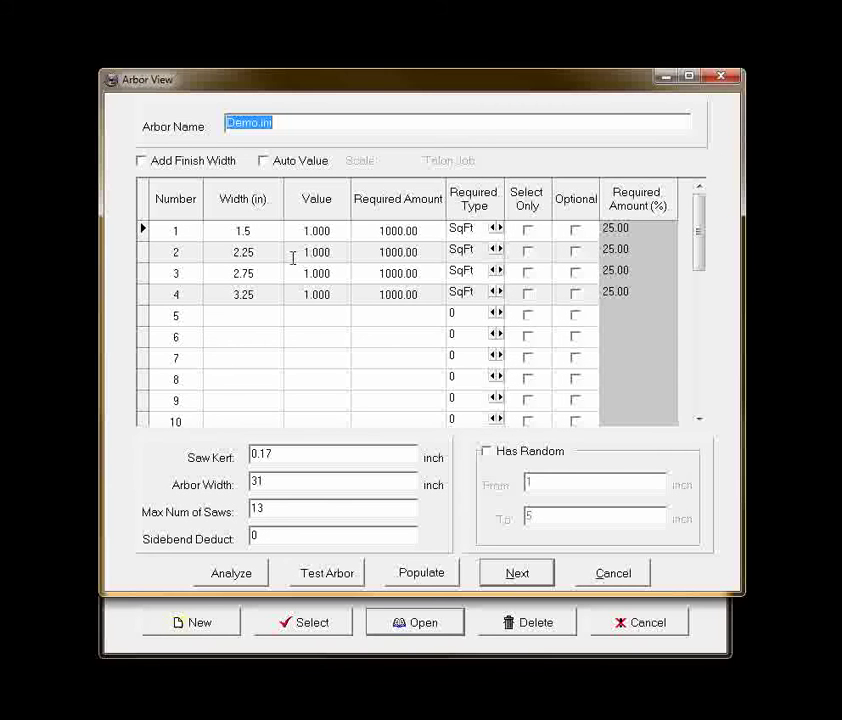
left_click(253, 317)
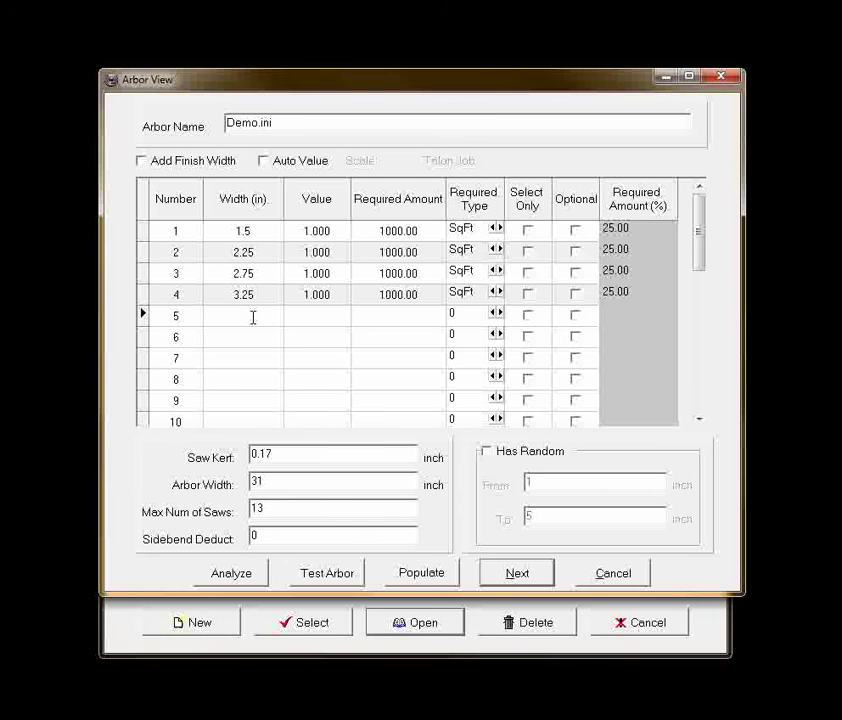
type("3.5")
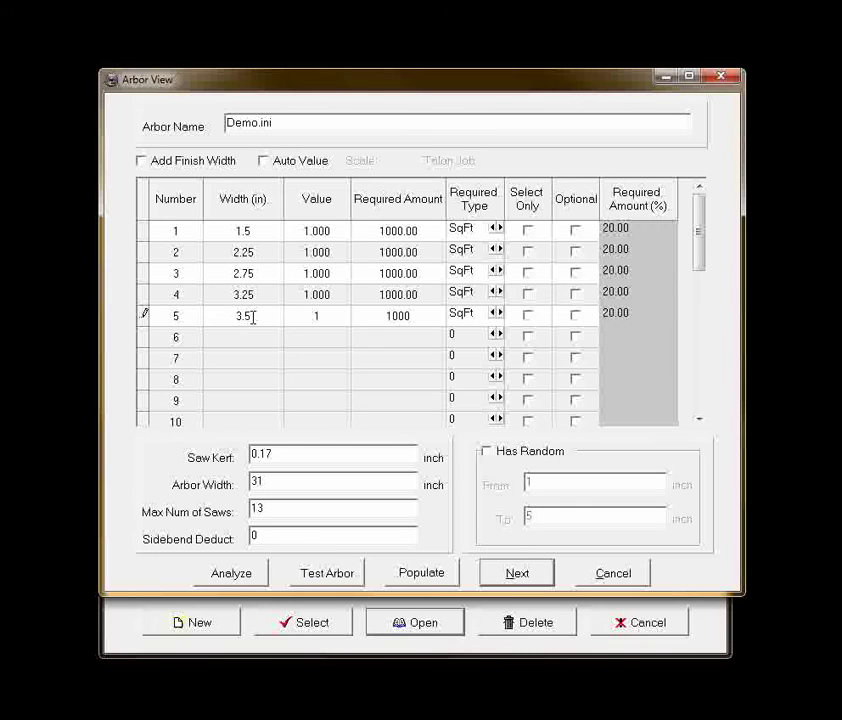
left_click(247, 338)
type("3.75")
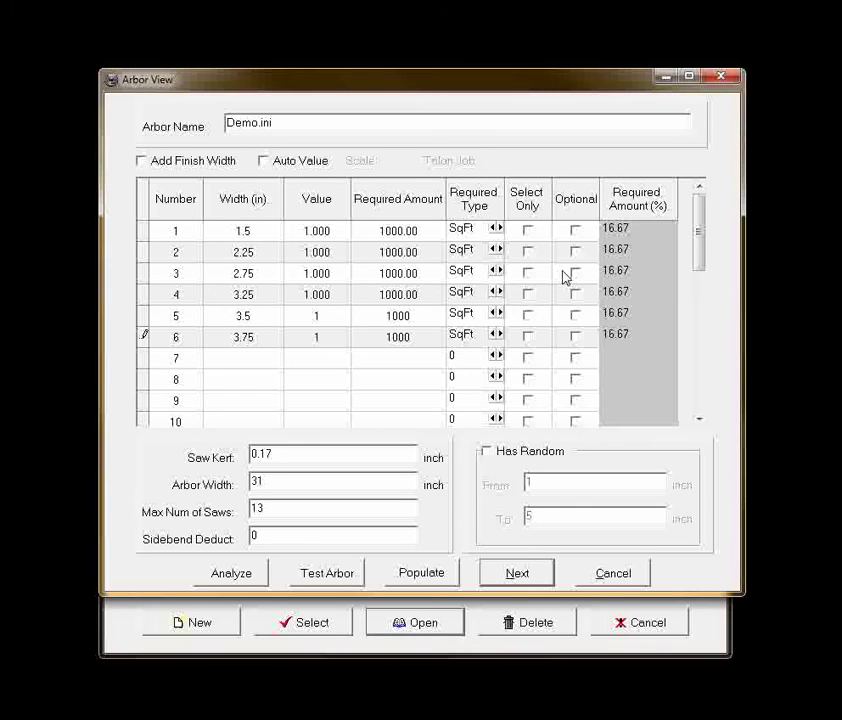
Mark the 3.25, 3.5 and 3.75 inch widths as optional
left_click(237, 292)
left_click(244, 316)
left_click(243, 337)
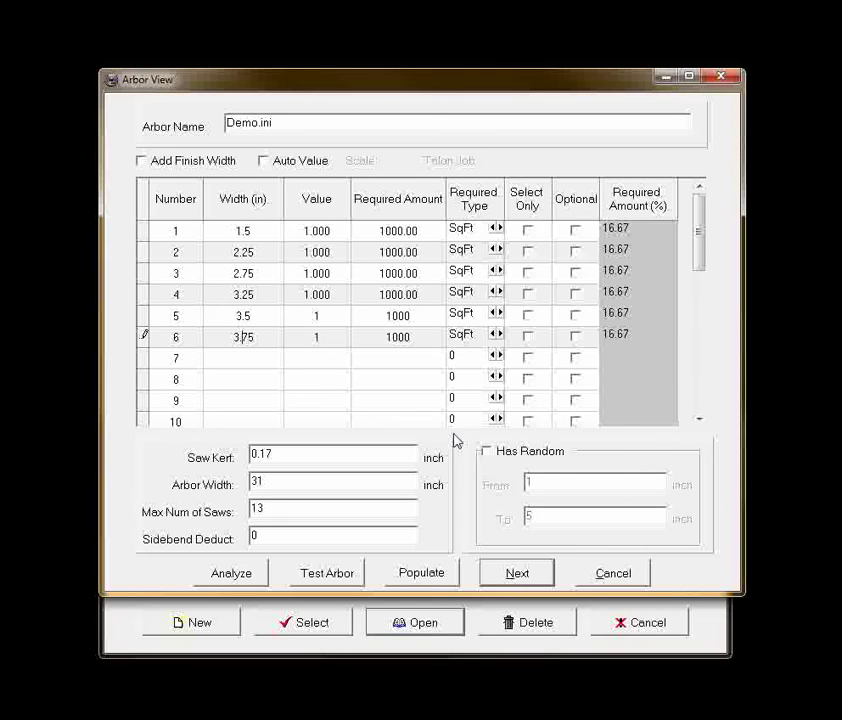
left_click(575, 293)
left_click(576, 316)
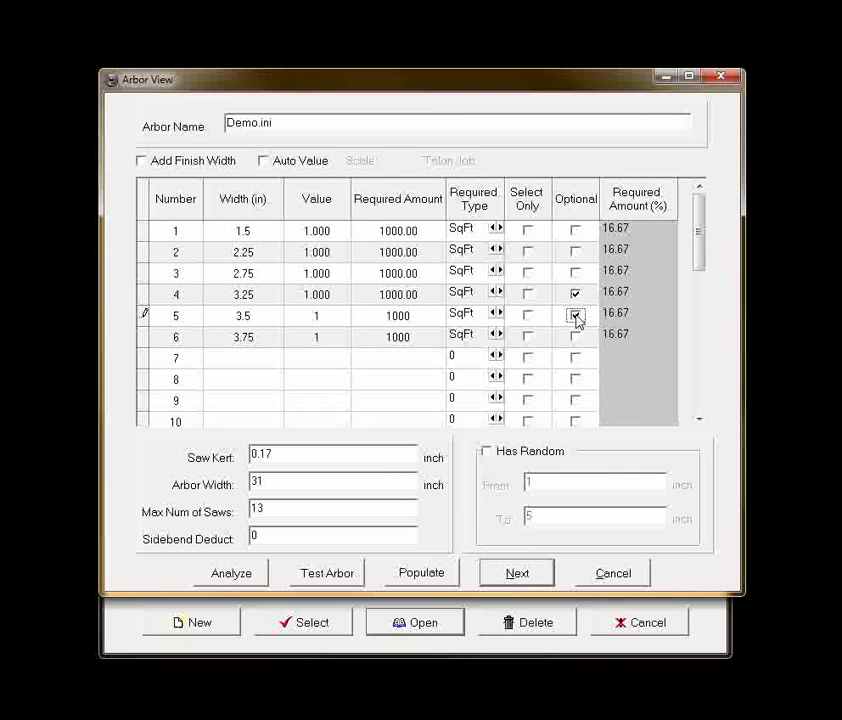
left_click(575, 337)
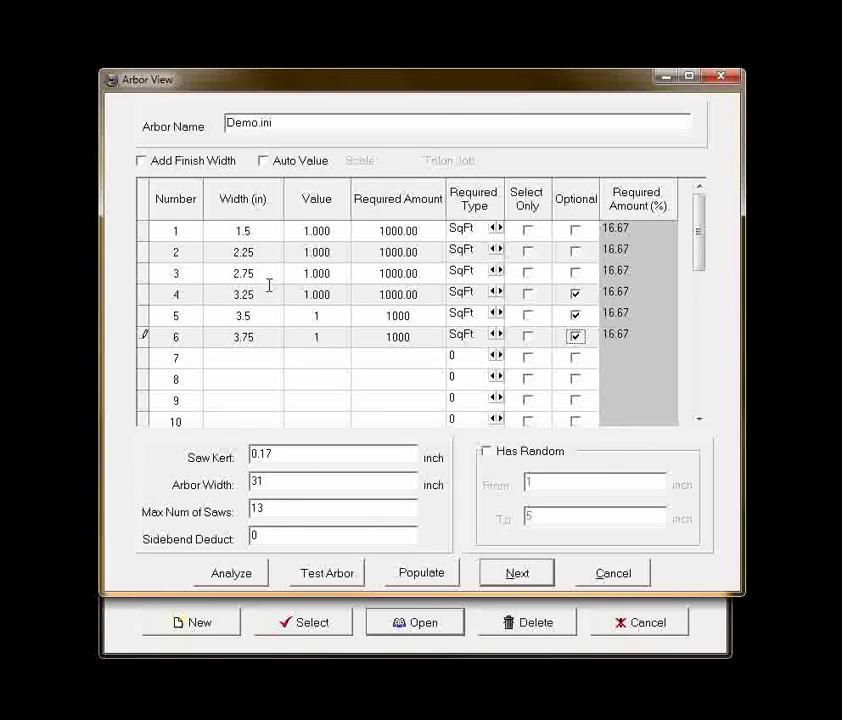
Generate a Yield arrangement with the optional widths, stopping once it is good enough, and review each width's share in the arbor analysis
left_click(505, 574)
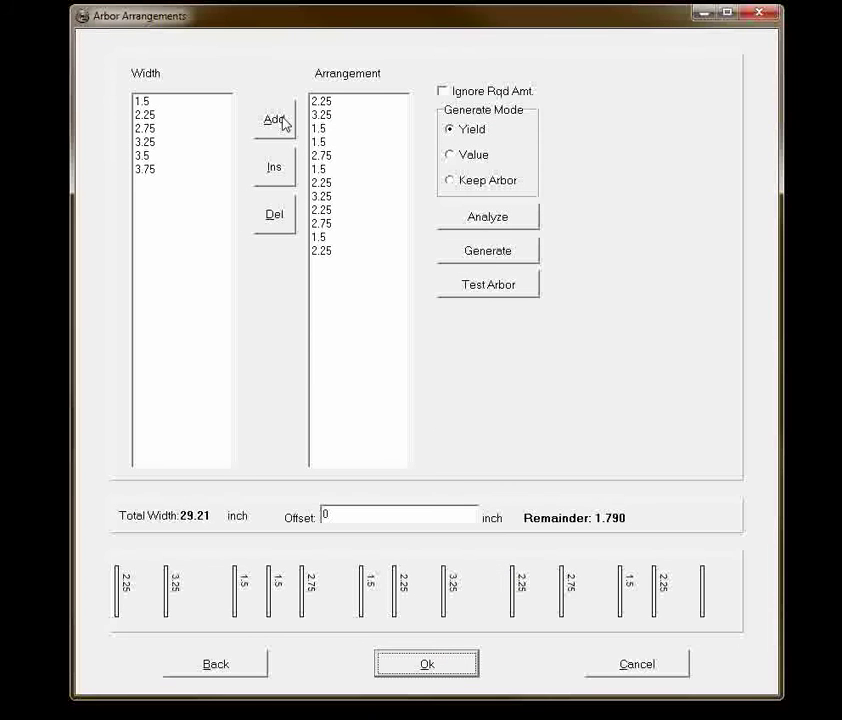
left_click(476, 262)
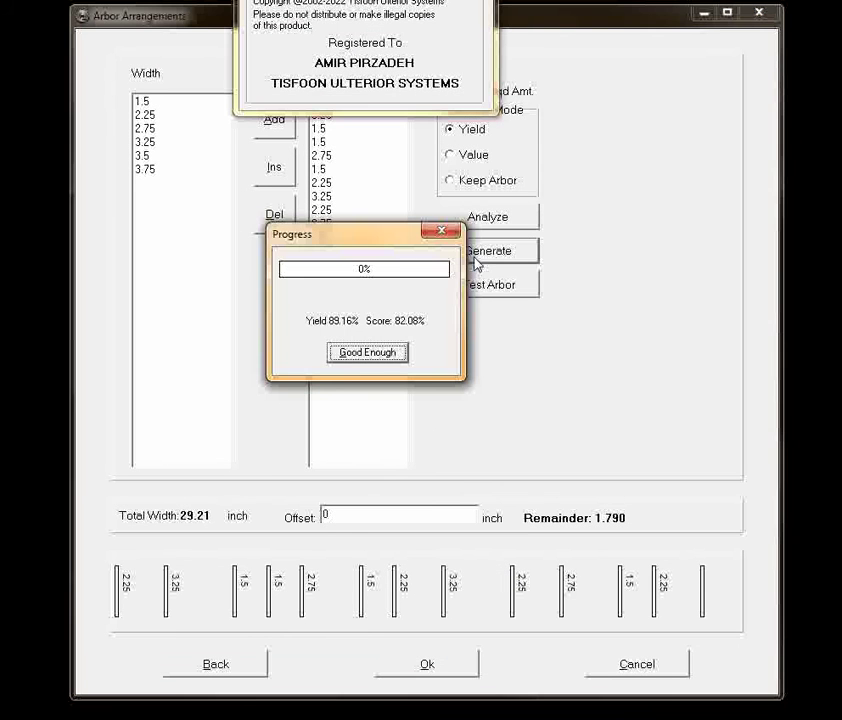
left_click(366, 352)
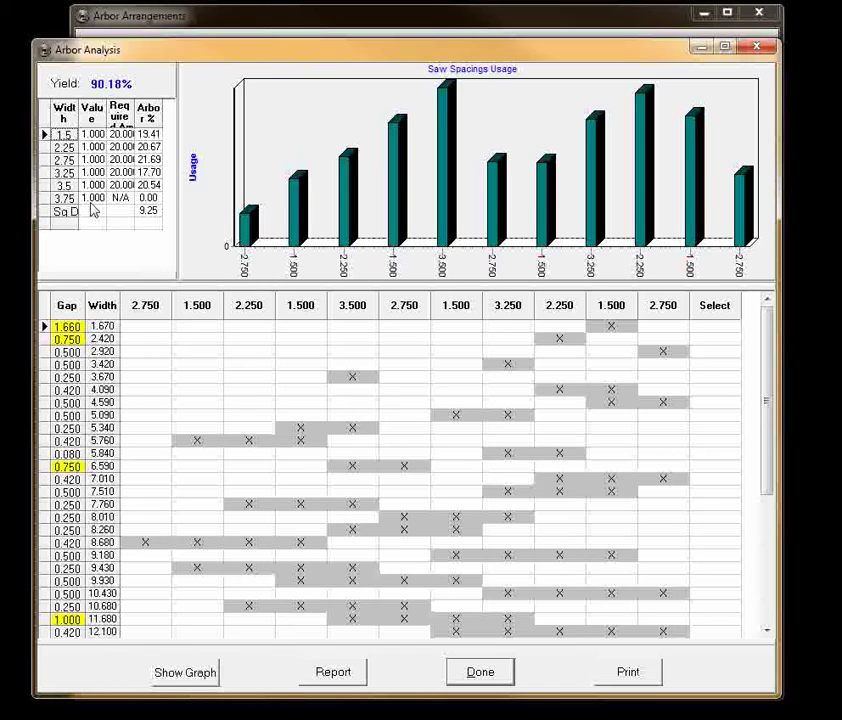
left_click_drag(178, 100, 216, 103)
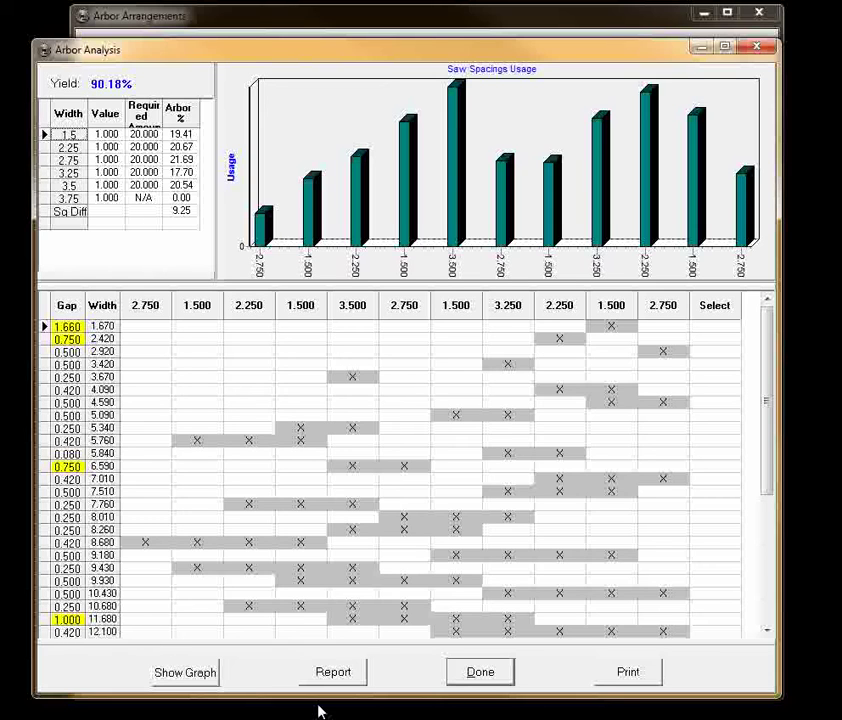
left_click(481, 671)
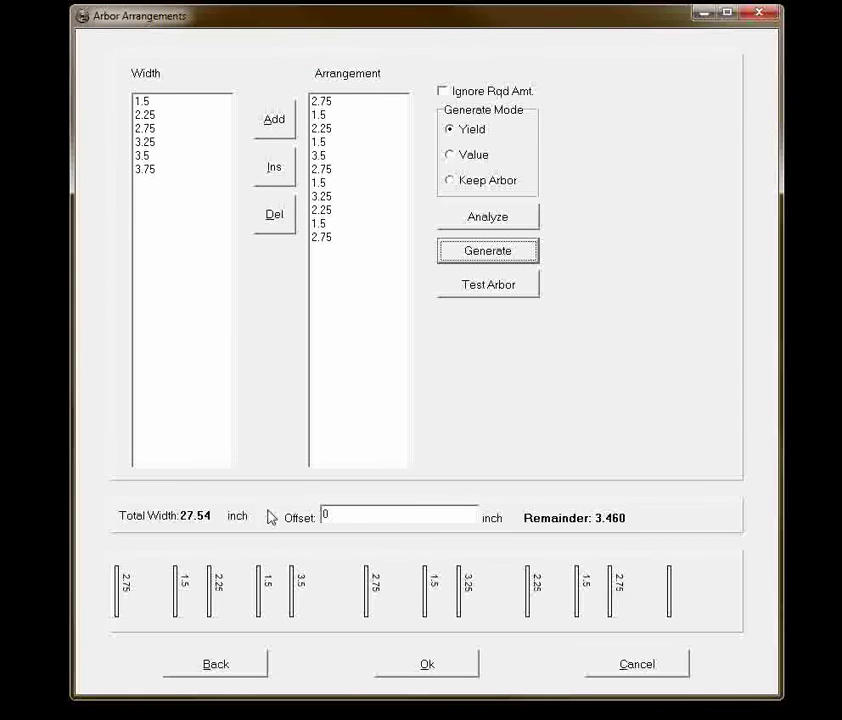
Return to the arbor's width table and replace the row 4 width with the range 3-4
left_click(244, 667)
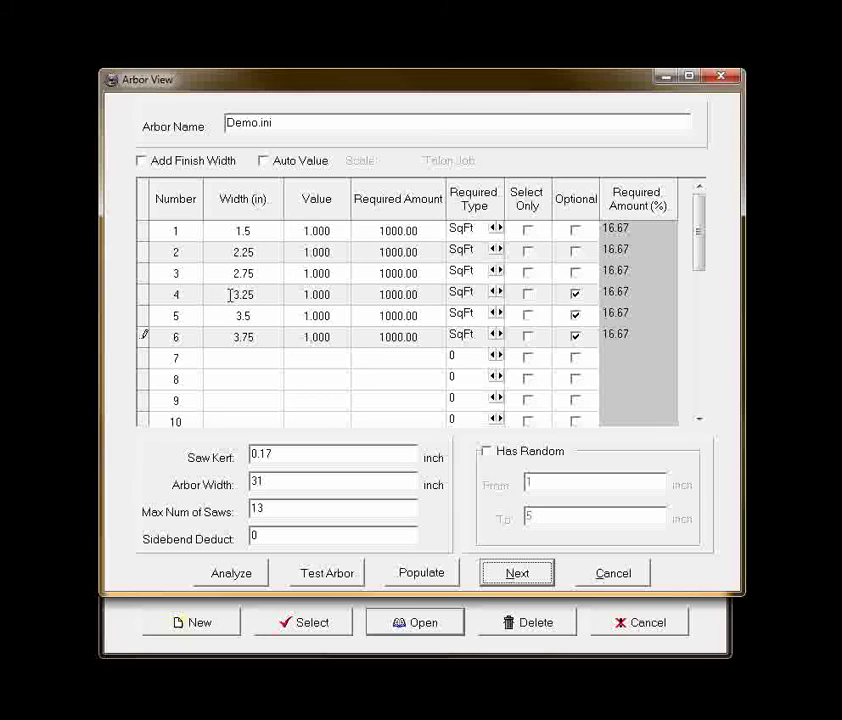
left_click(244, 294)
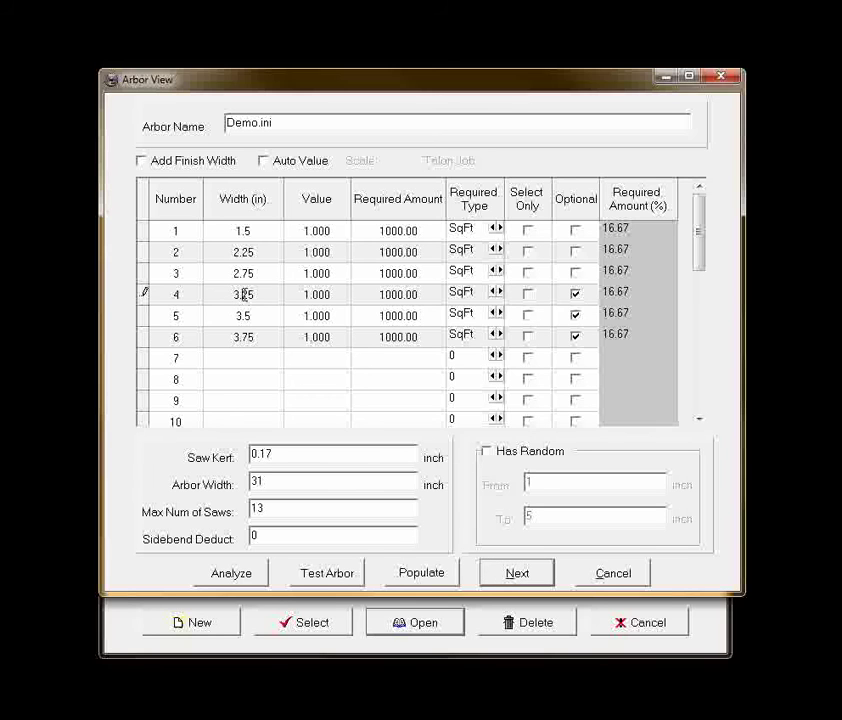
type("3.")
left_click(202, 299)
type("3-4")
Remove the Optional marking from the widths in rows 4, 5 and 6
left_click(583, 299)
left_click(580, 296)
left_click(577, 315)
left_click(577, 337)
Clear the 3.5 and 3.75 inch widths from rows 5 and 6
left_click(178, 316)
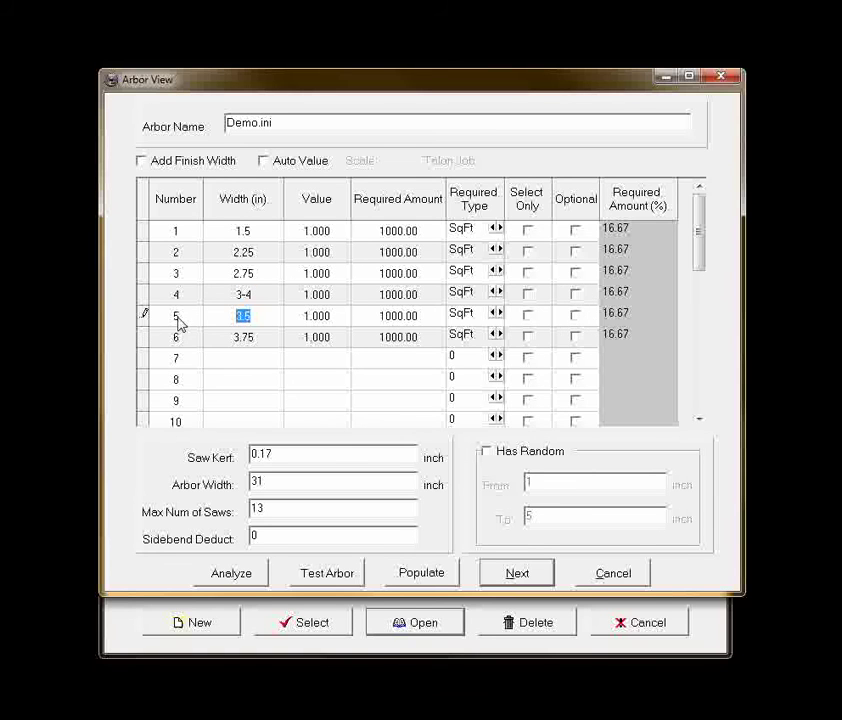
key("Delete")
left_click(274, 344)
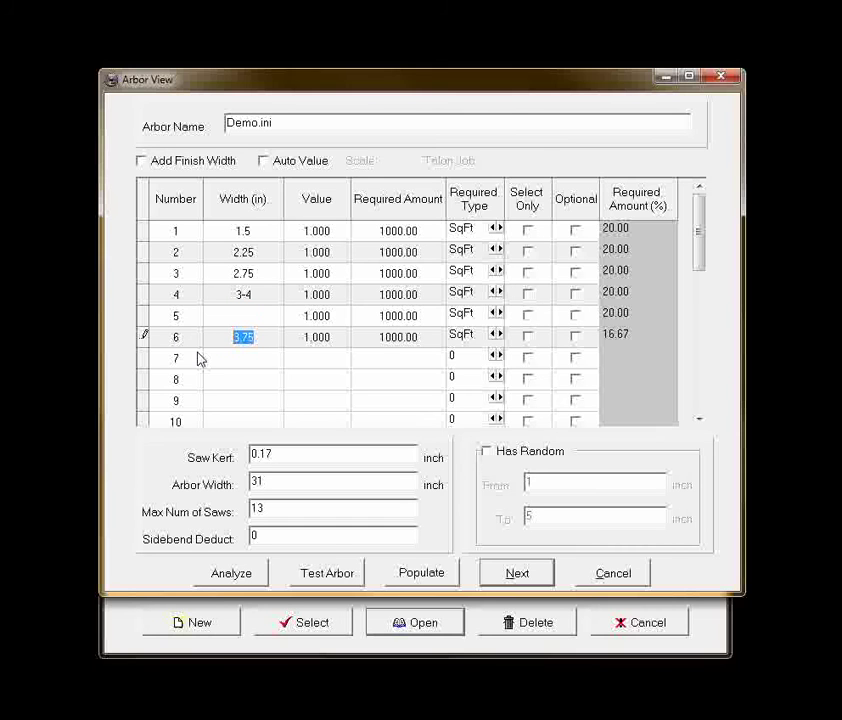
key("Delete")
Try to populate the arbor's width table, and cancel the arbor edits
left_click(437, 578)
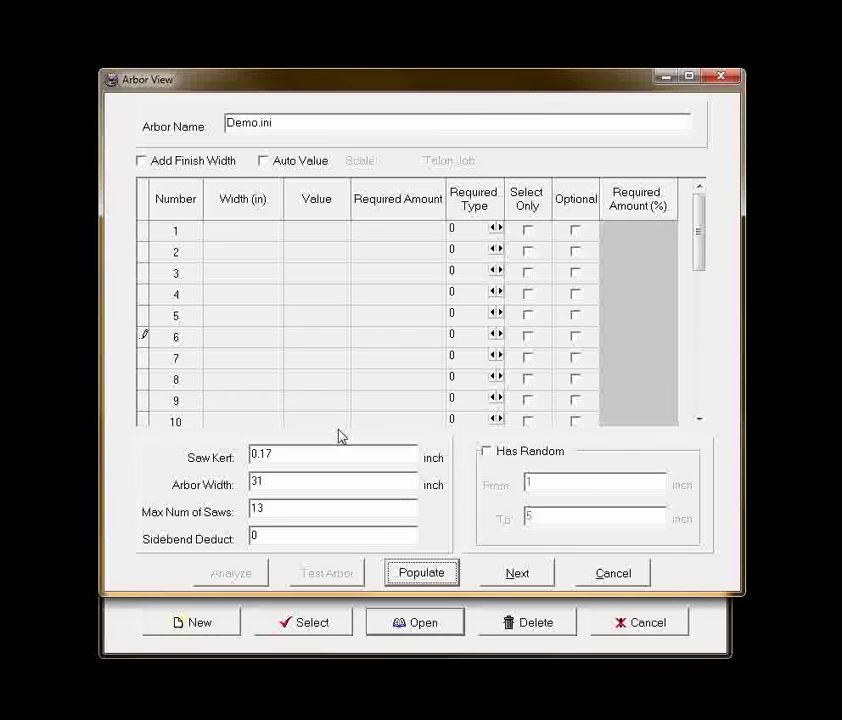
left_click(244, 234)
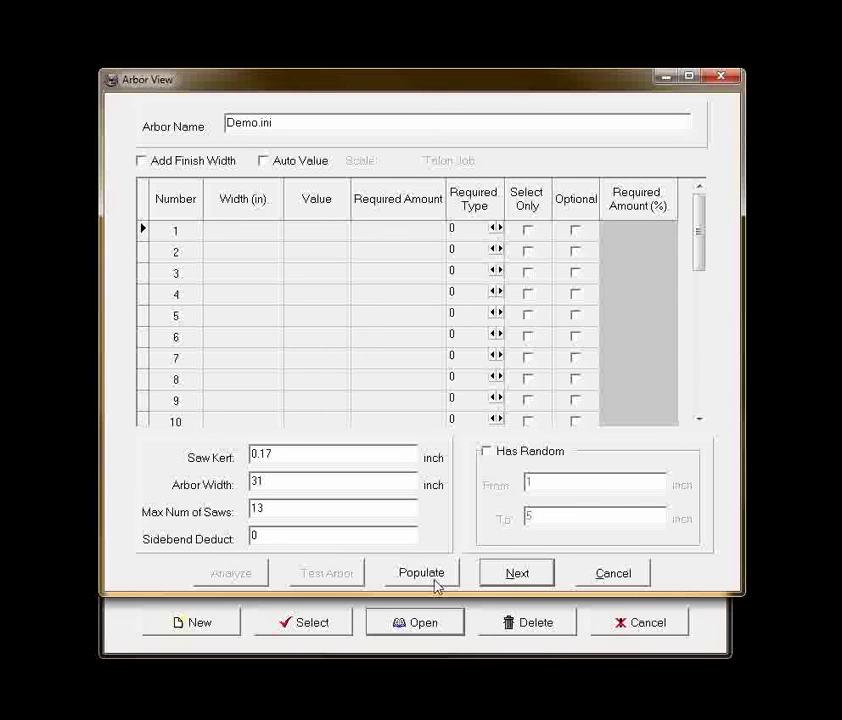
left_click(634, 580)
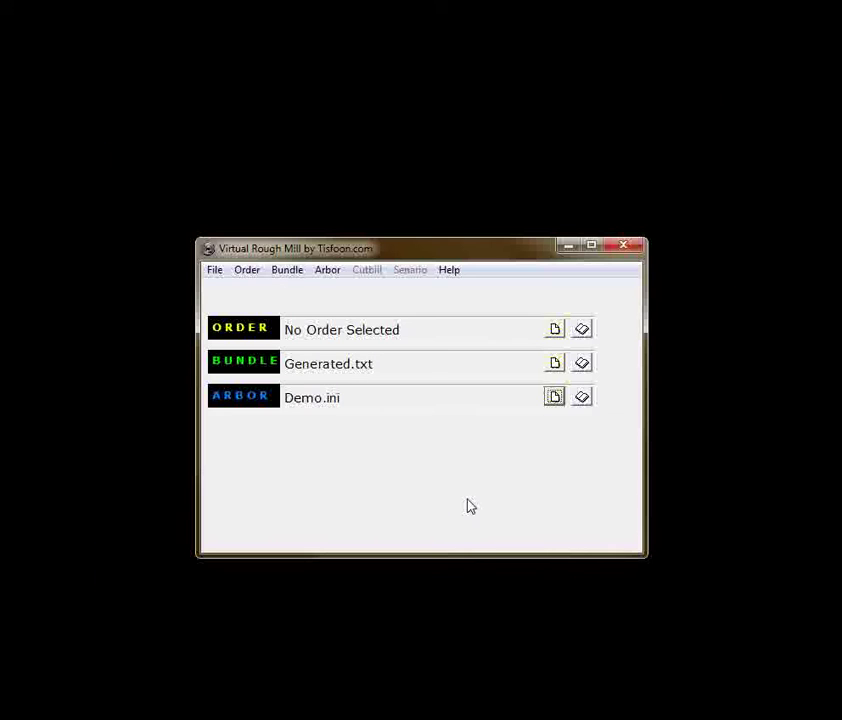
Reopen the Demo arbor, set the row 4 width to the range 3-4, and continue to the arbor arrangements
left_click(582, 398)
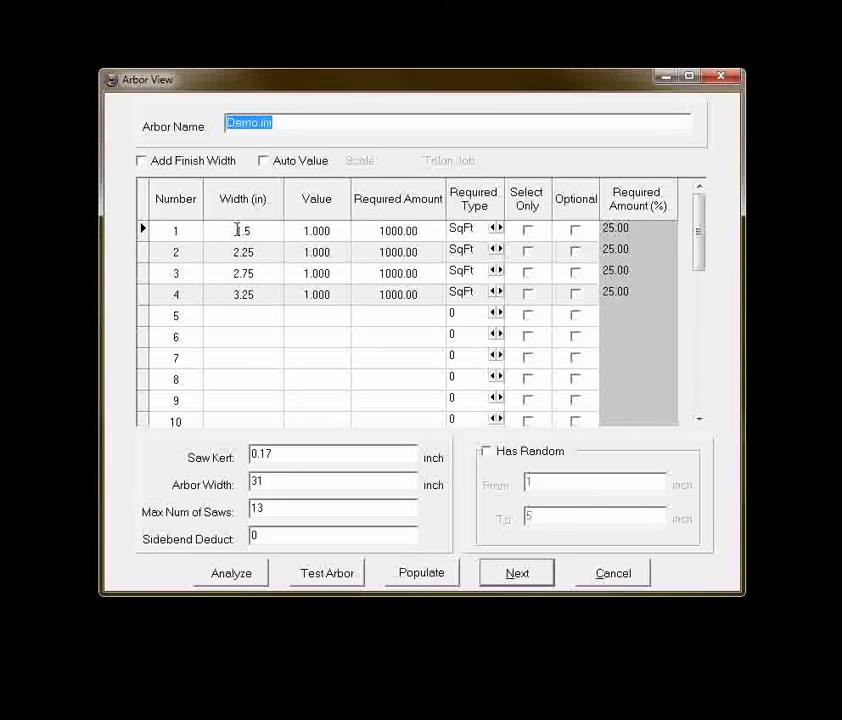
left_click(241, 301)
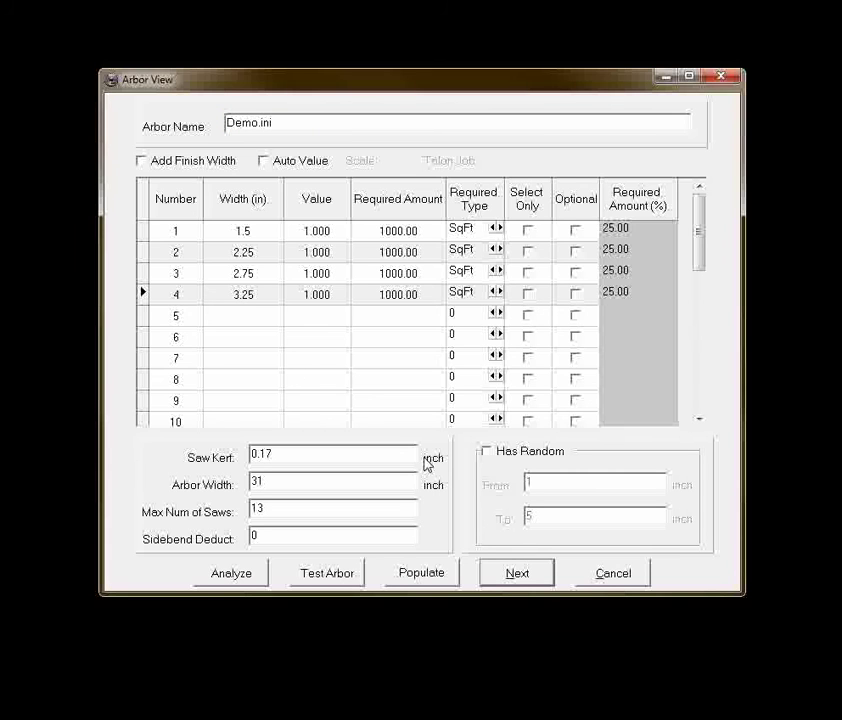
left_click_drag(263, 301, 210, 297)
type("3-4")
left_click(514, 578)
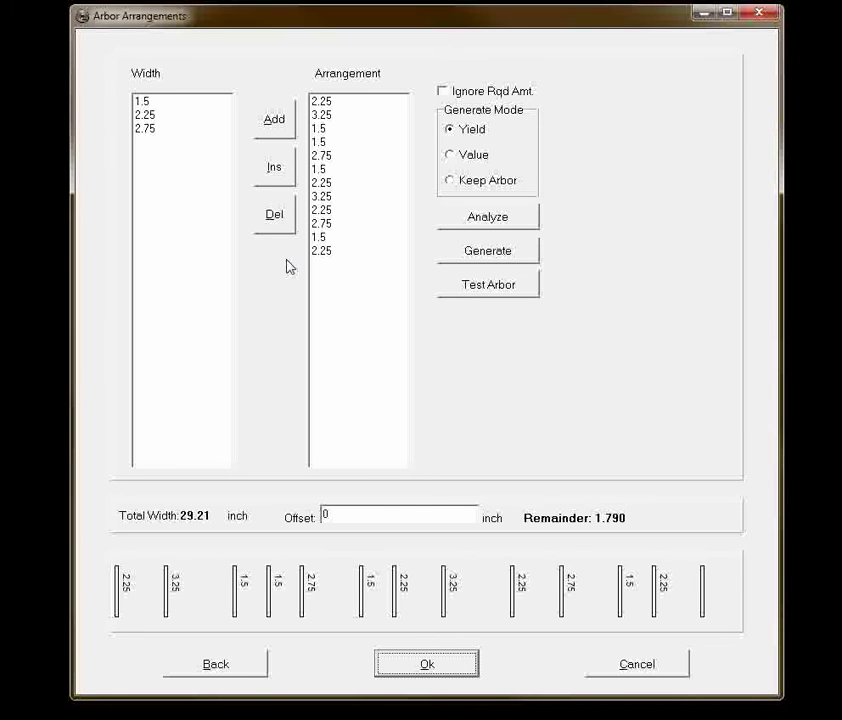
Generate a Yield arrangement for the 3-4 range, stopping once it is good enough, and accept the analyzed result
left_click(493, 257)
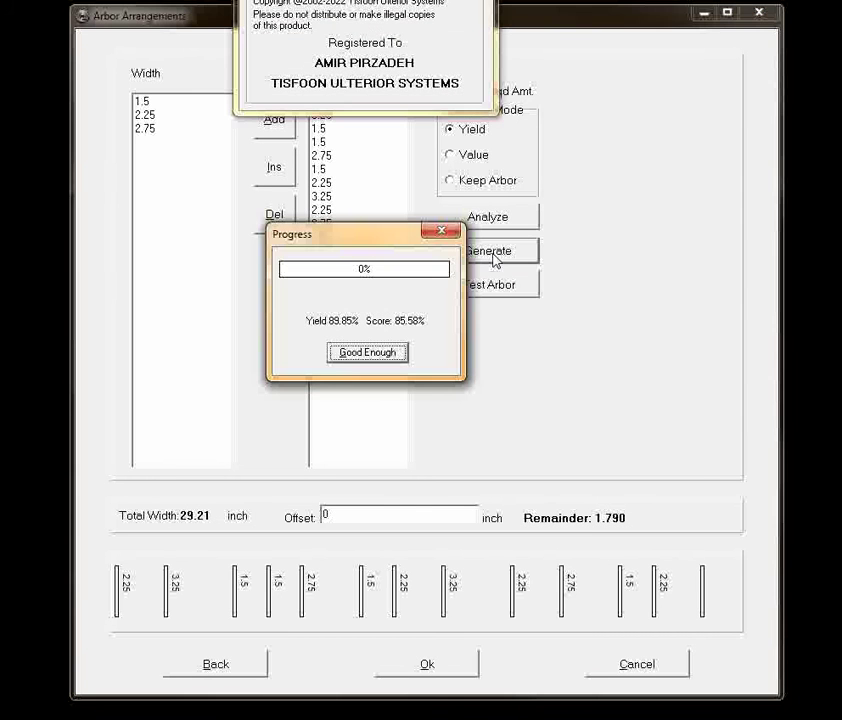
left_click(352, 353)
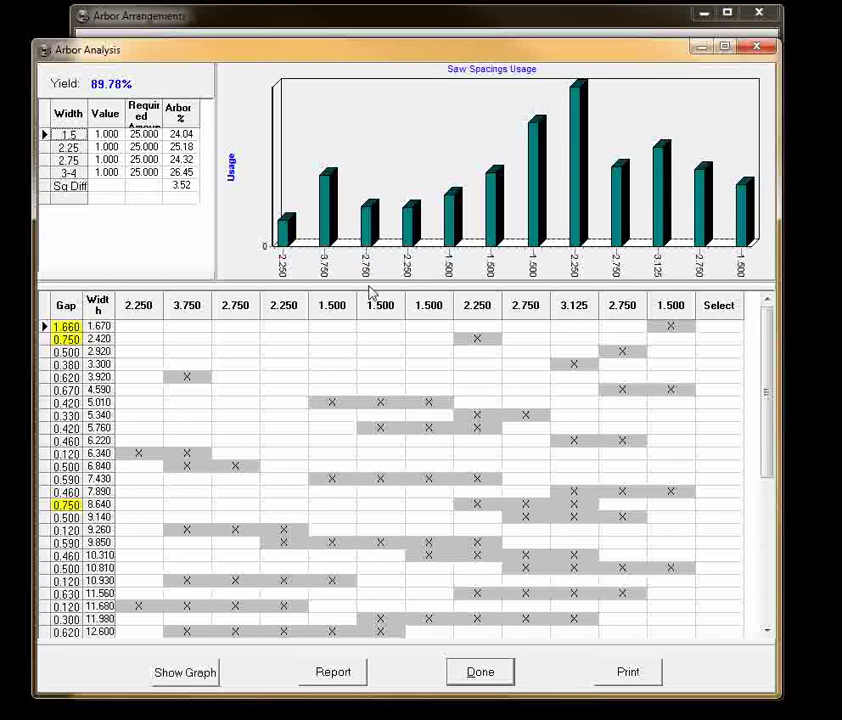
left_click(465, 680)
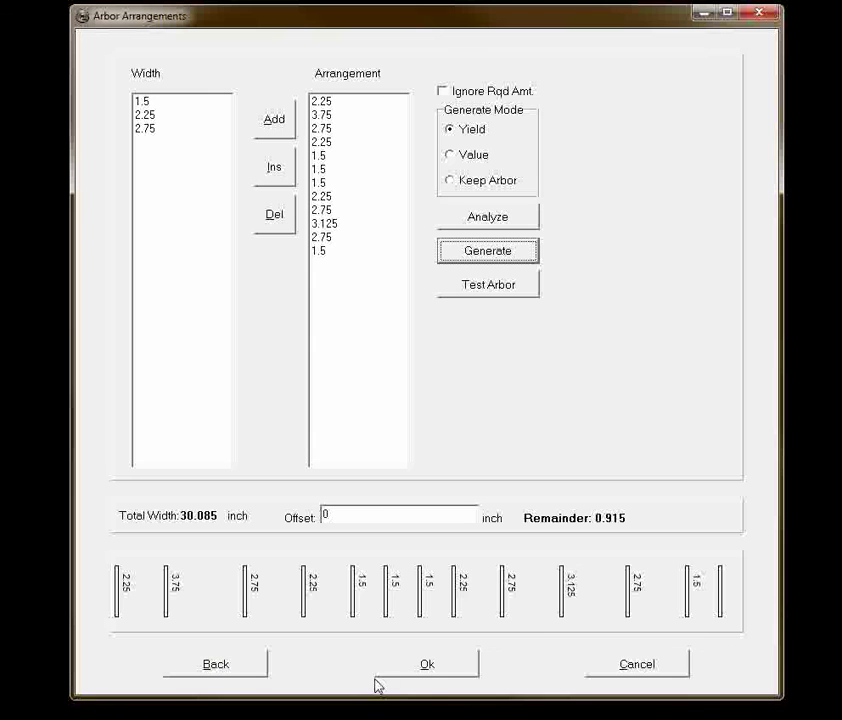
left_click(404, 666)
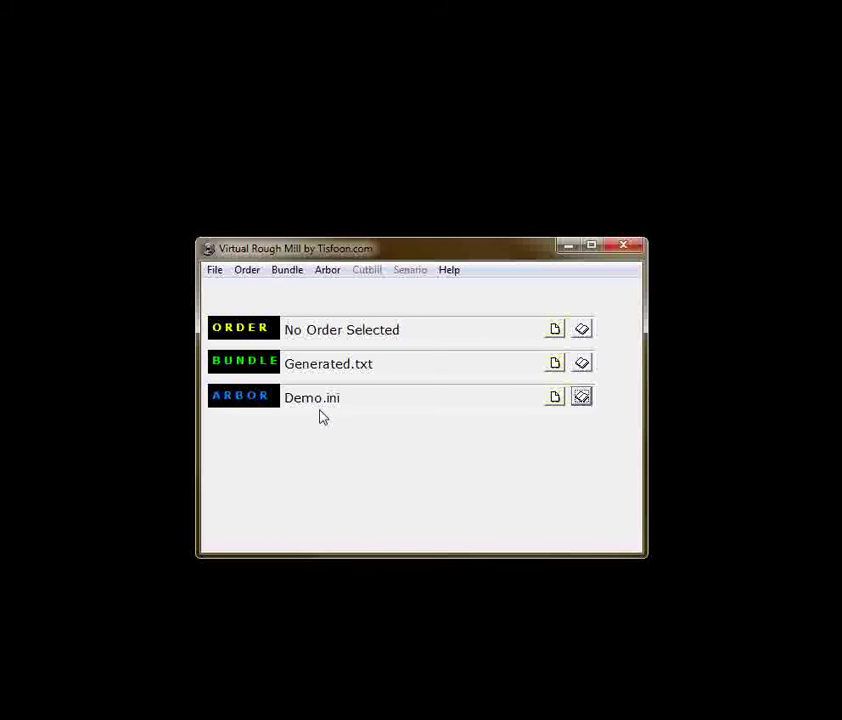
Reopen the Demo arbor and clear the 2.25 and 2.75 inch widths from rows 2 and 3
left_click(581, 397)
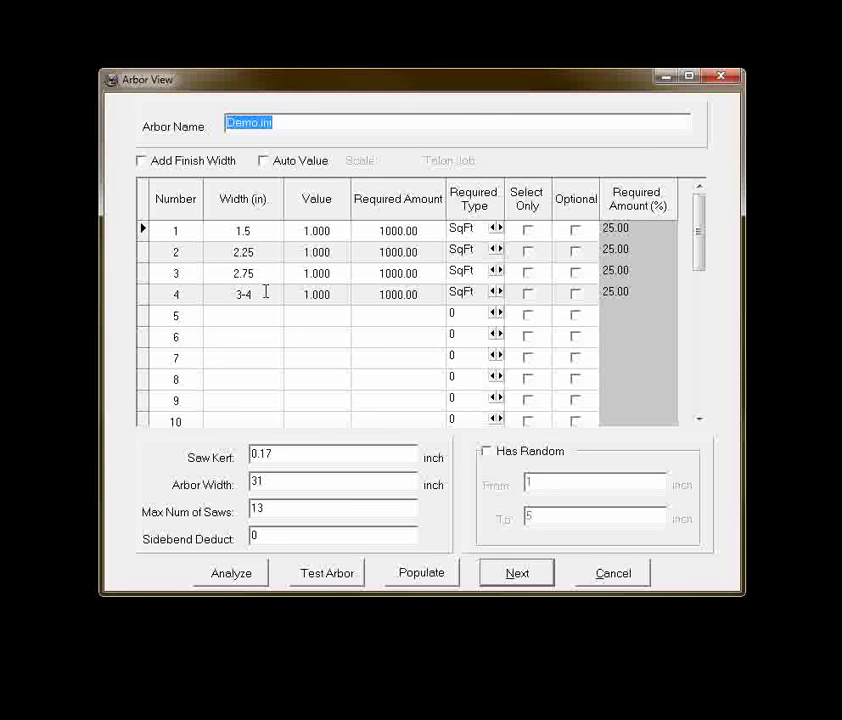
left_click(236, 253)
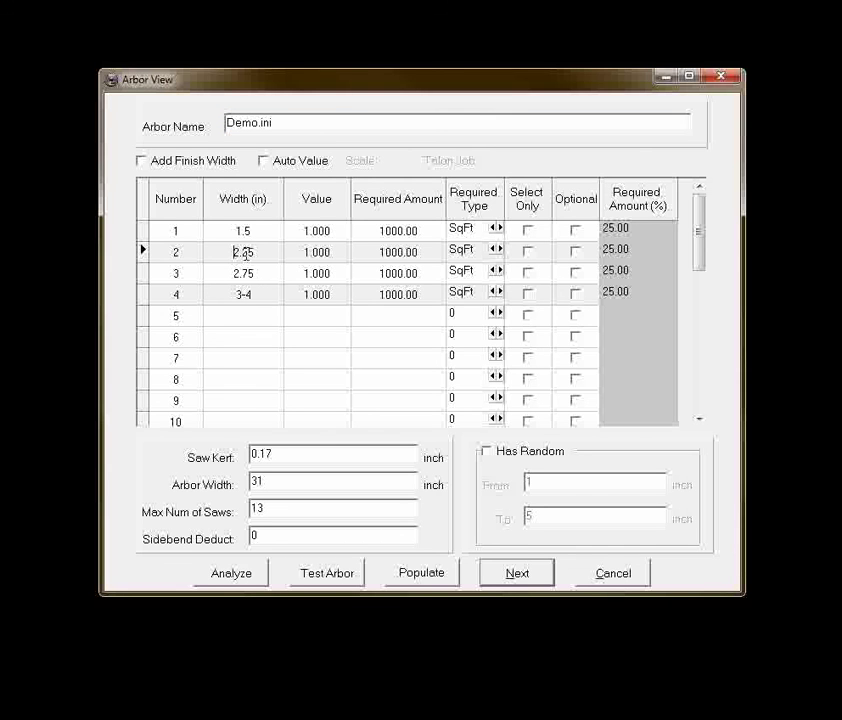
left_click_drag(263, 246, 186, 244)
key("BackSpace")
key("Down")
key("BackSpace")
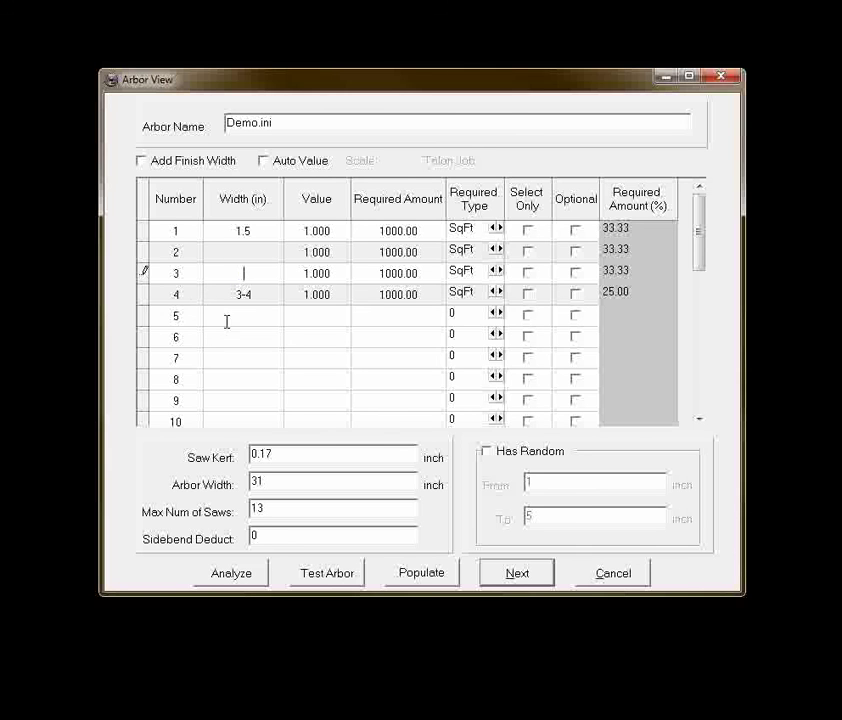
Set the row 4 width to the range 2-4 and continue to the arbor arrangements
key("Down")
type("2-4")
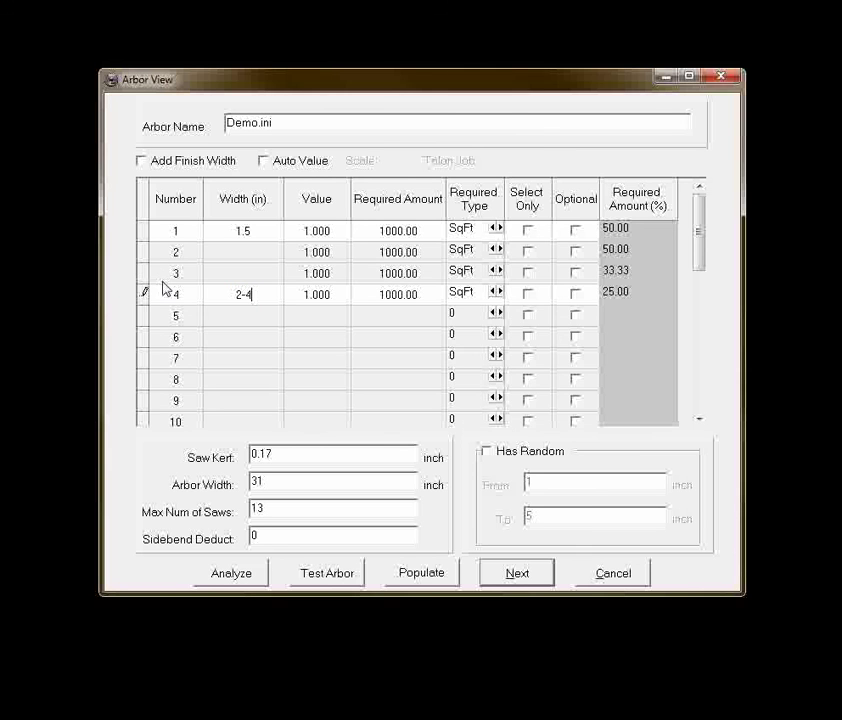
left_click_drag(265, 300, 188, 304)
left_click_drag(256, 226, 242, 226)
left_click(515, 573)
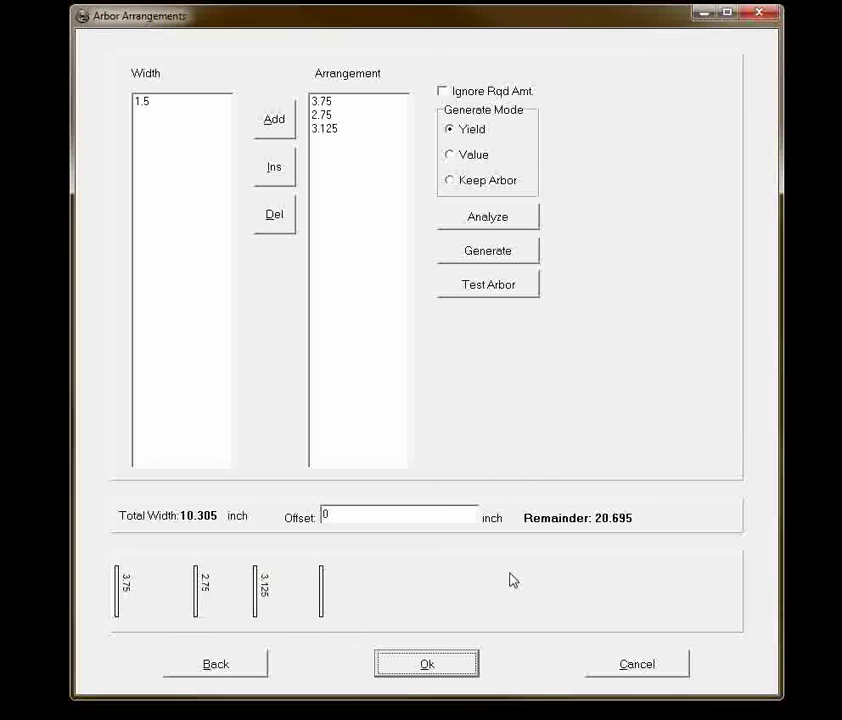
Generate a Yield arrangement for the 2-4 range, stopping once it is good enough, close the analysis and return to the arbor settings
left_click(462, 258)
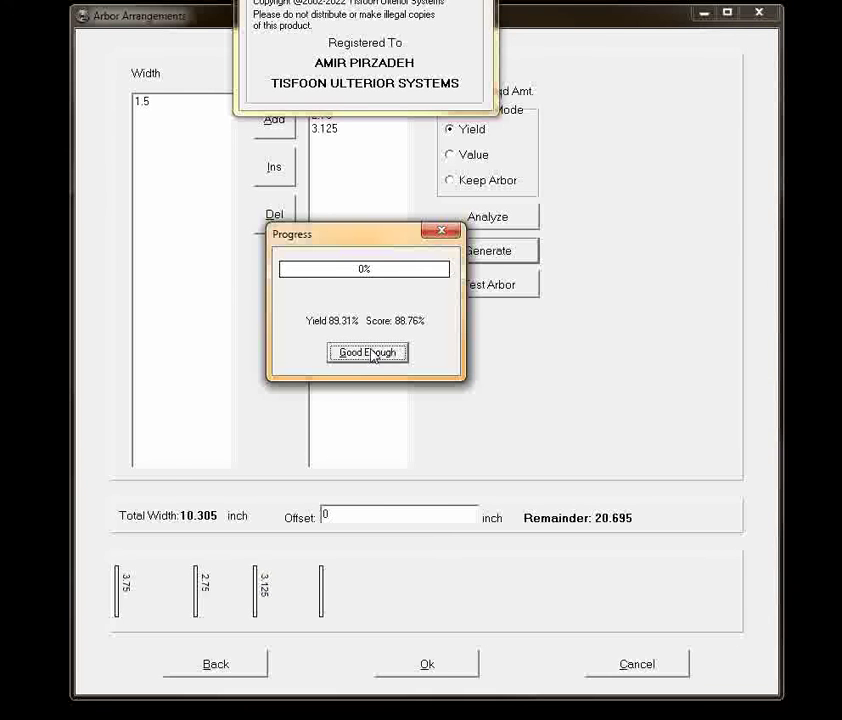
left_click(370, 354)
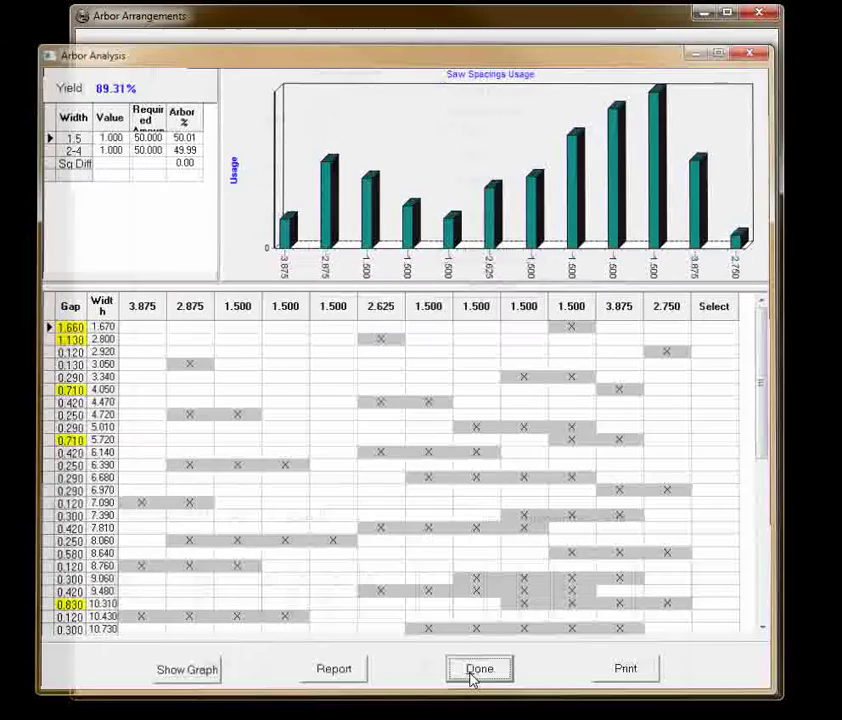
left_click(474, 676)
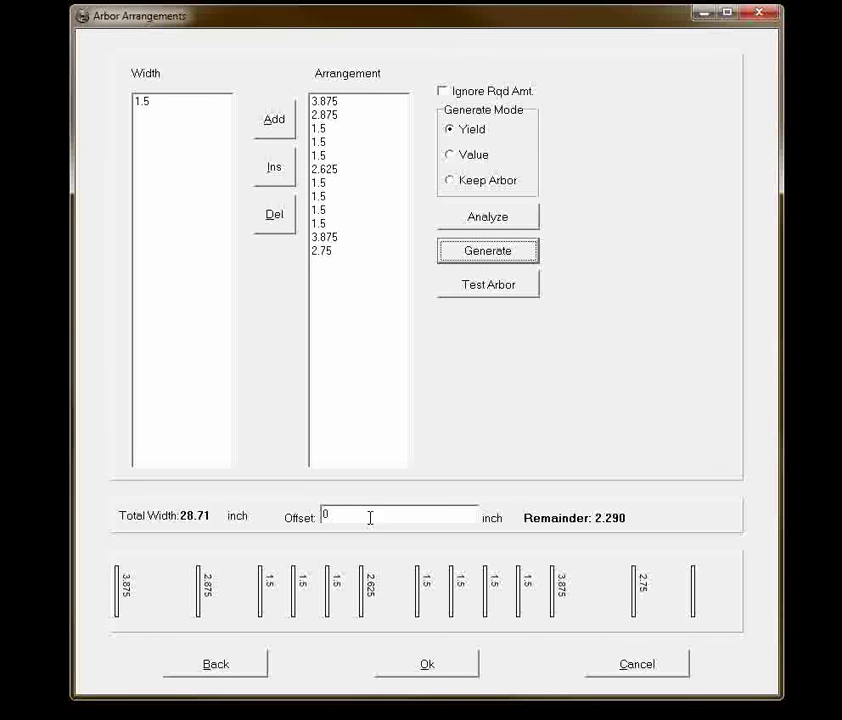
left_click(233, 671)
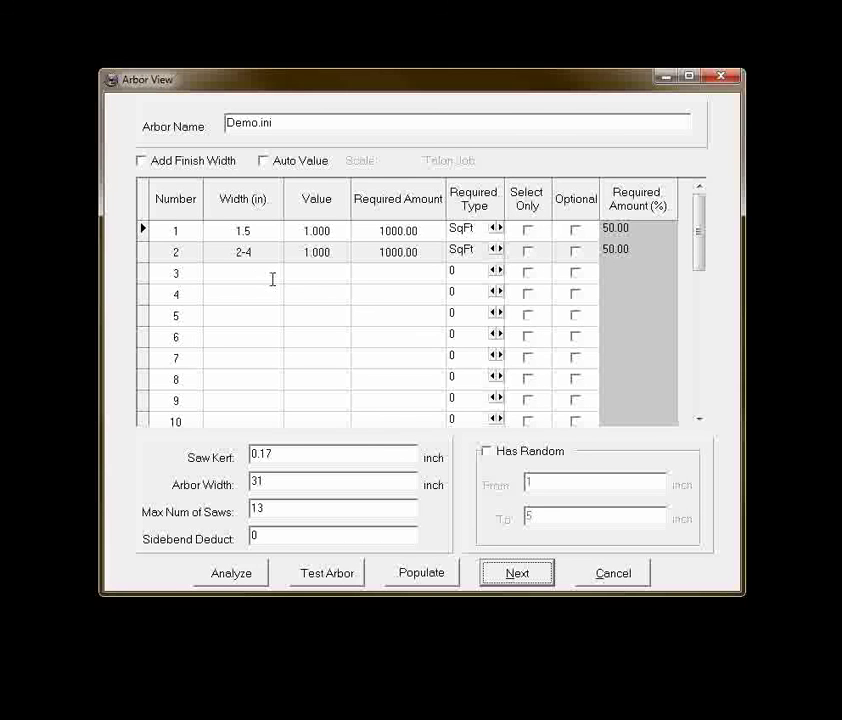
left_click(528, 253)
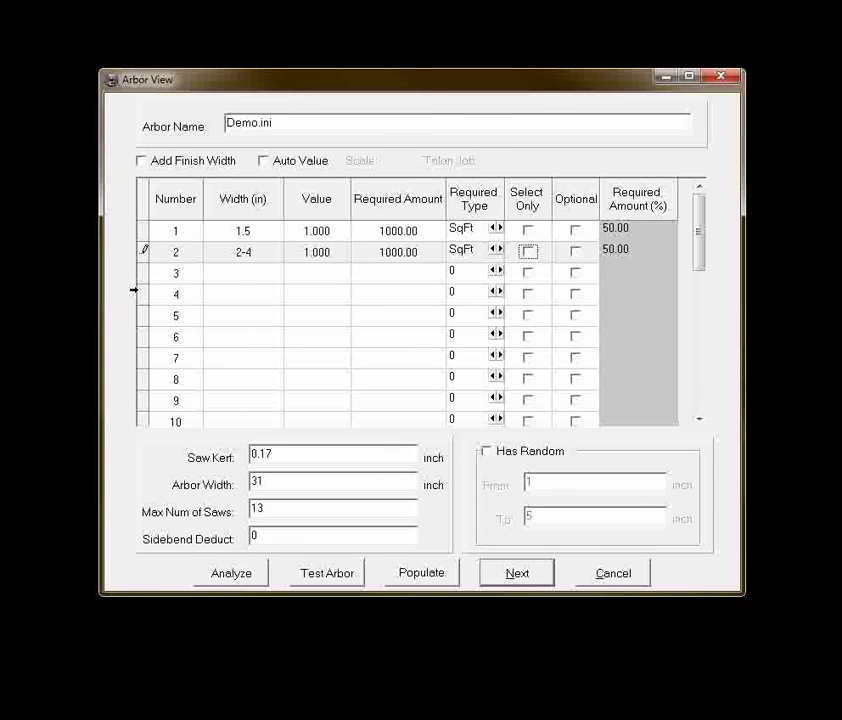
left_click(241, 274)
left_click_drag(282, 452, 220, 453)
left_click_drag(258, 482, 178, 475)
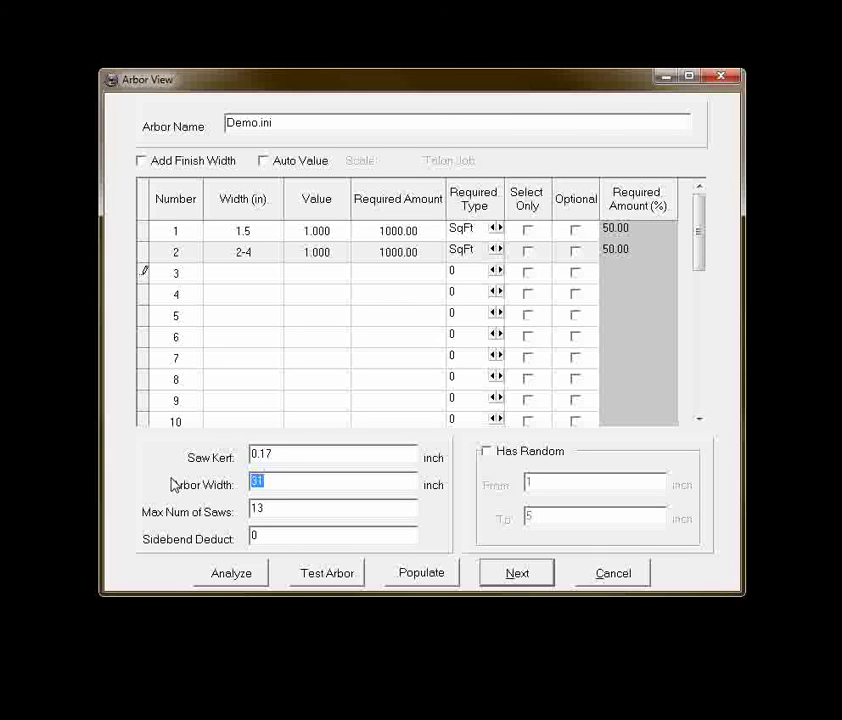
left_click_drag(265, 512, 231, 500)
Continue to the arbor arrangements, regenerate the Yield arrangement with the 1.5 and 2-4 widths, stop when good enough, and accept the analyzed result
left_click(501, 583)
left_click(476, 254)
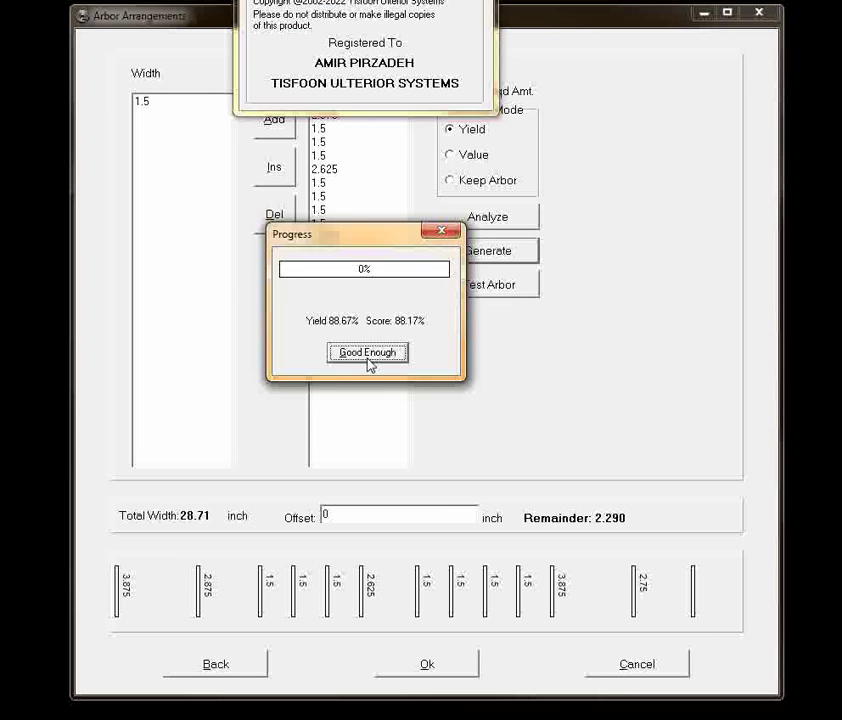
left_click(369, 363)
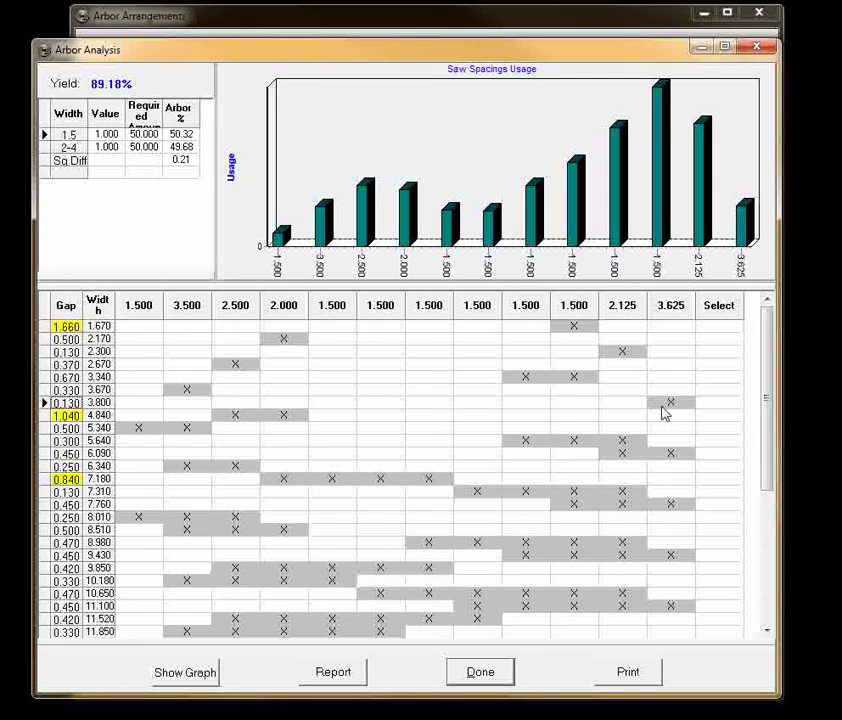
left_click(466, 672)
left_click(426, 662)
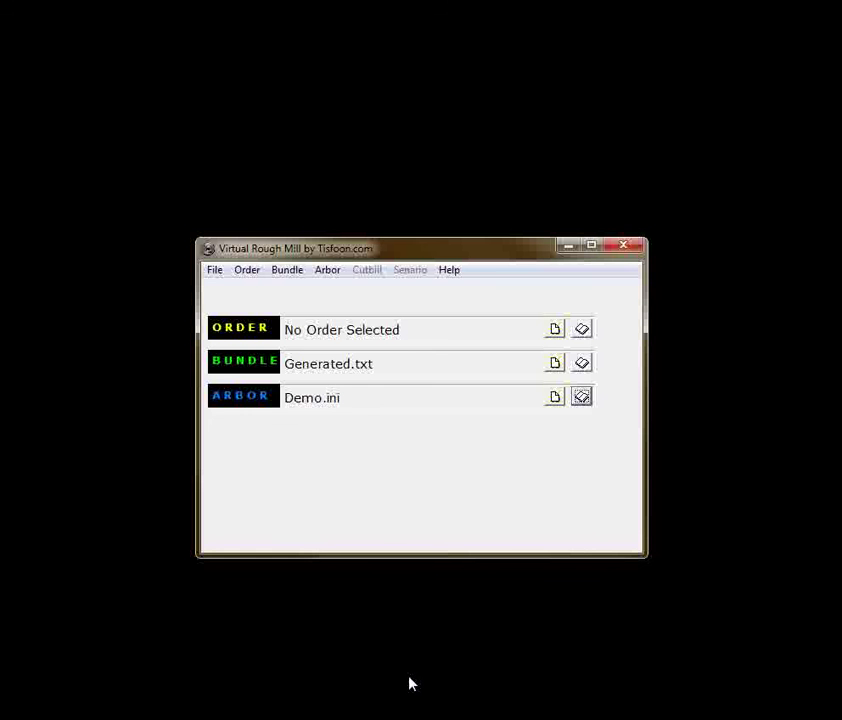